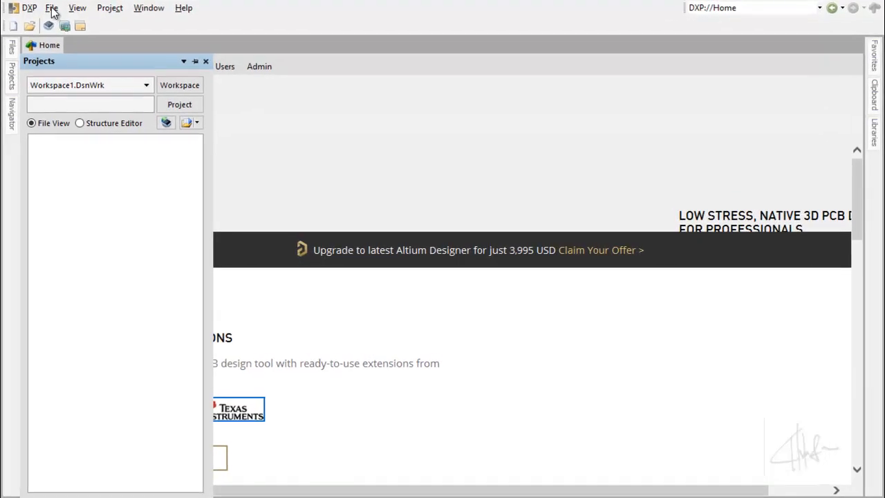
Create a new Integrated Library project
click(77, 24)
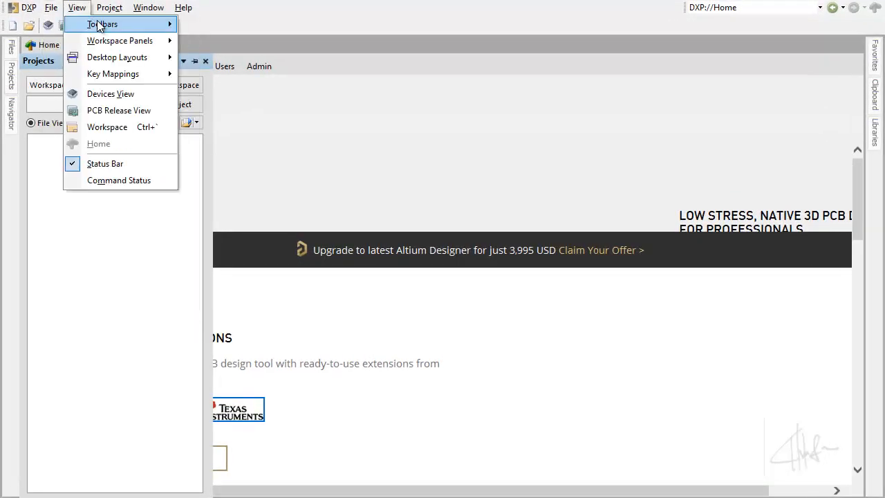
mouse_move(132, 29)
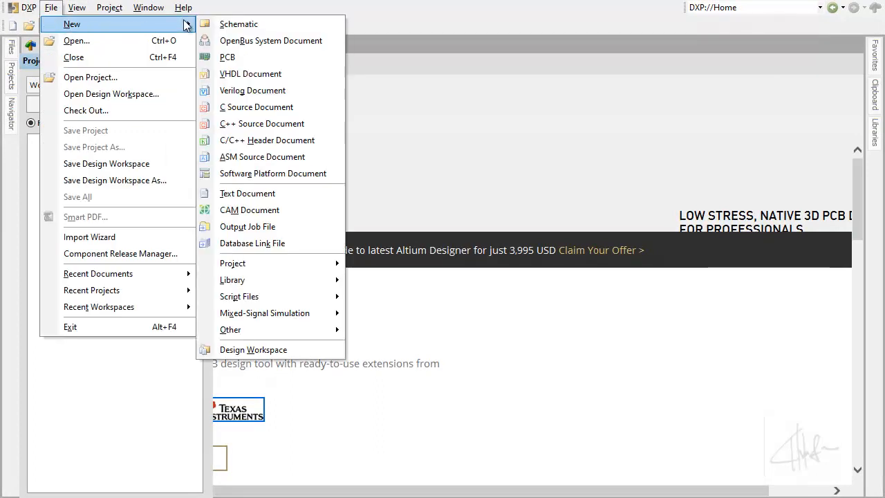
mouse_move(280, 263)
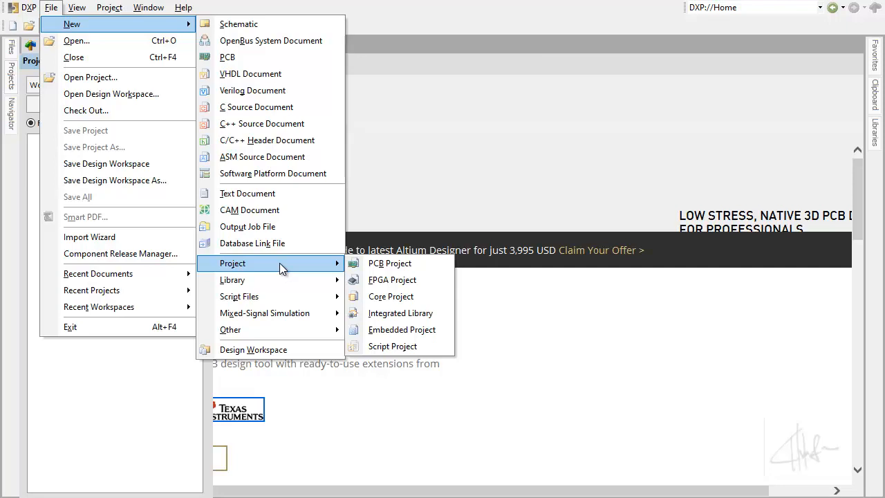
click(402, 313)
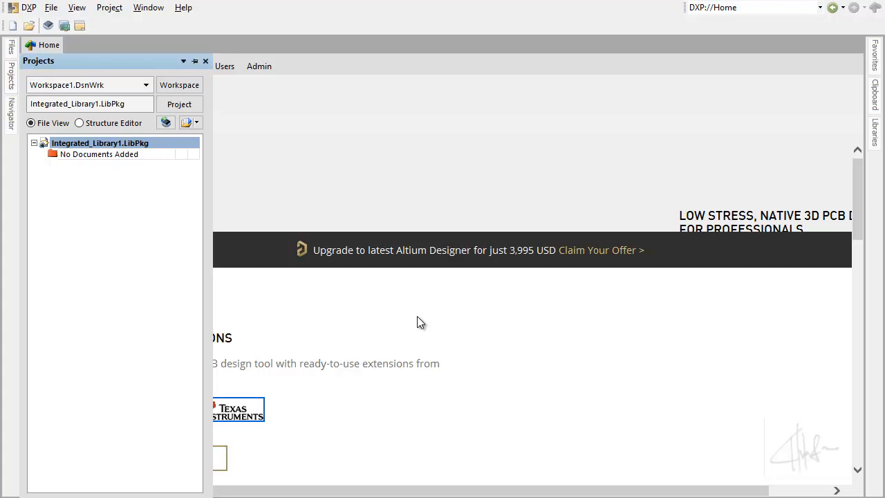
Start saving the Integrated_Library1.LibPkg project under a new name, entering KOMPONEN as the file name
right_click(83, 147)
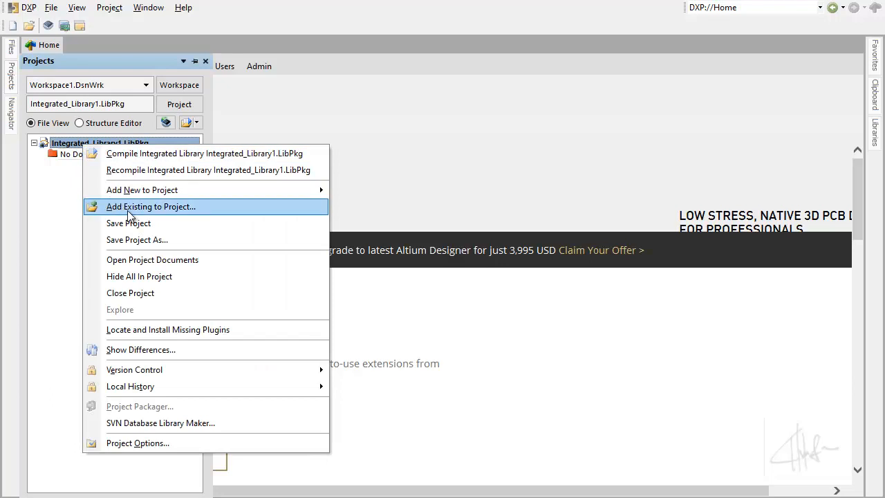
click(137, 240)
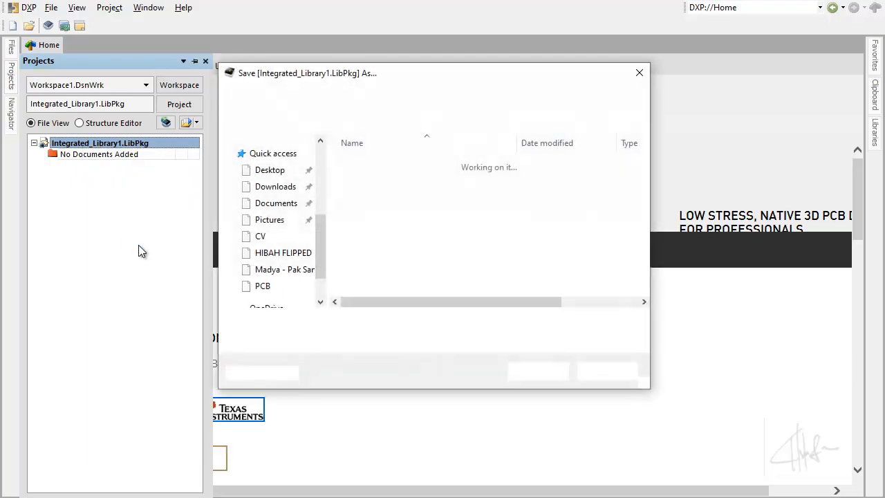
text(KO)
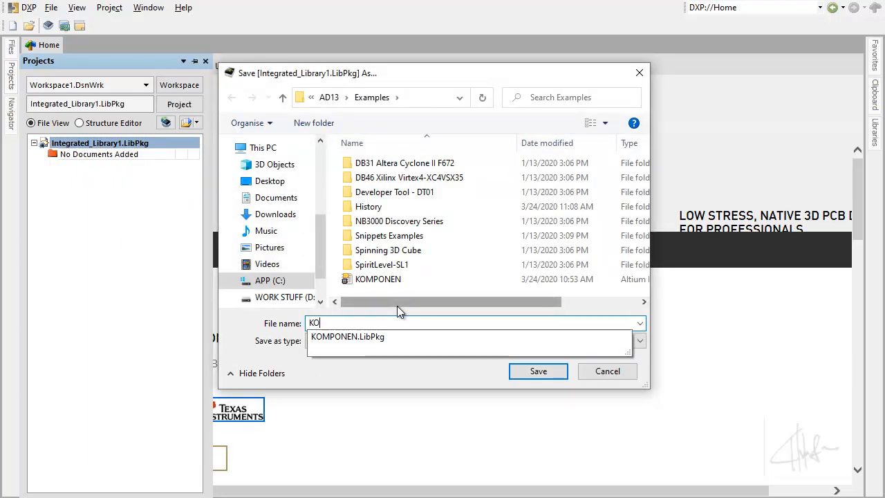
text(MPONEN)
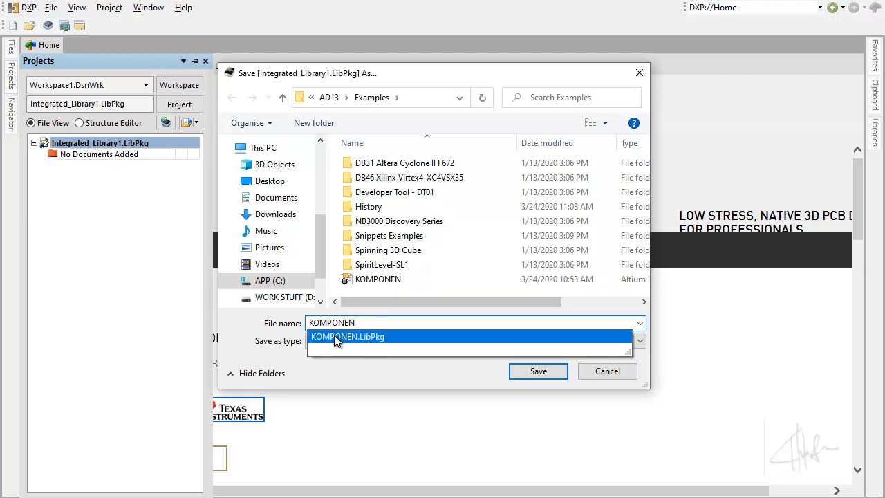
click(334, 336)
click(416, 321)
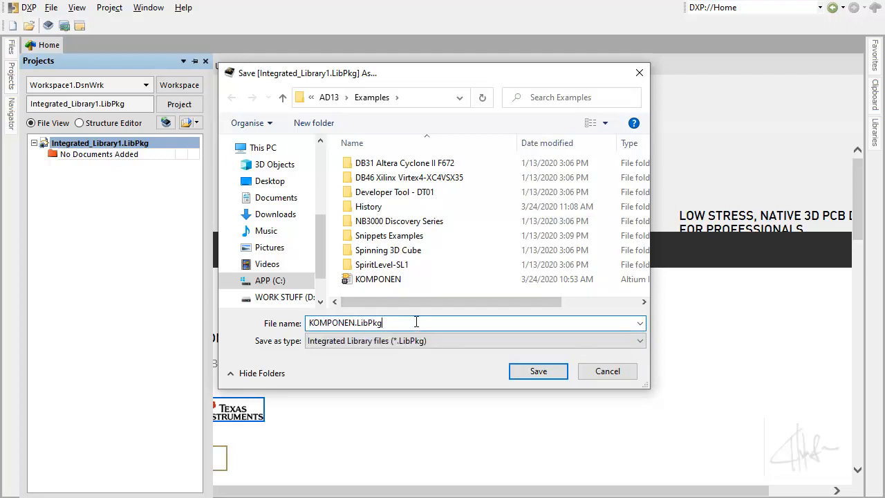
key(BackSpace)
key(BackSpace)
key(BackSpace)
key(BackSpace)
key(BackSpace)
key(BackSpace)
key(BackSpace)
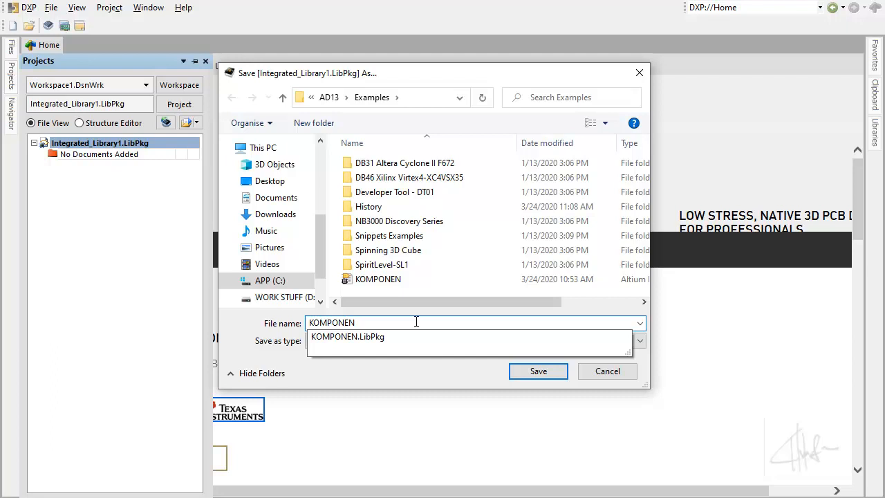
Set the save location to WORK\COURSE\ELECTRICAL ENGINEERING\PCB DESIGN\PROJECT PCB on the WORK STUFF (D:) drive
drag(320, 224, 318, 243)
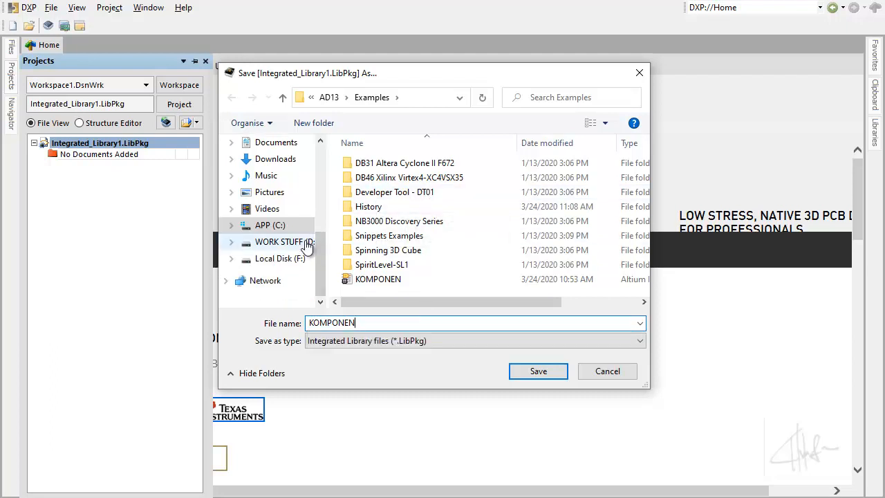
click(308, 246)
click(455, 263)
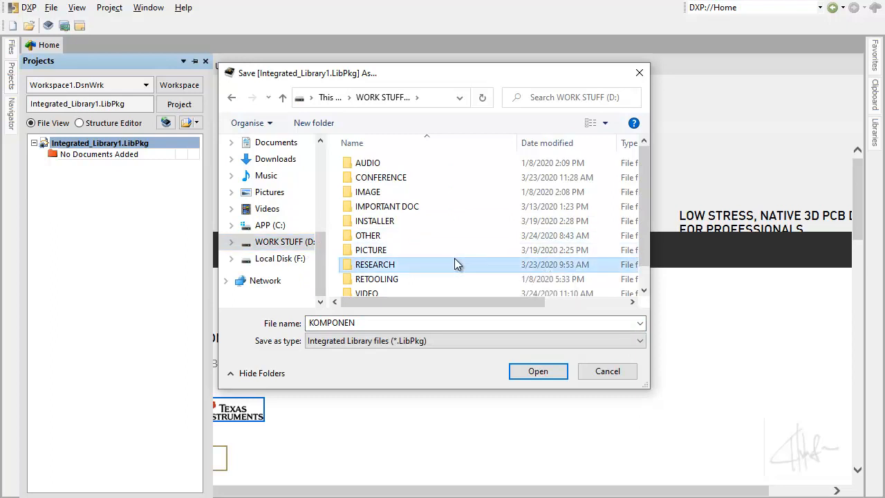
scroll(455, 263, down, 1)
click(392, 287)
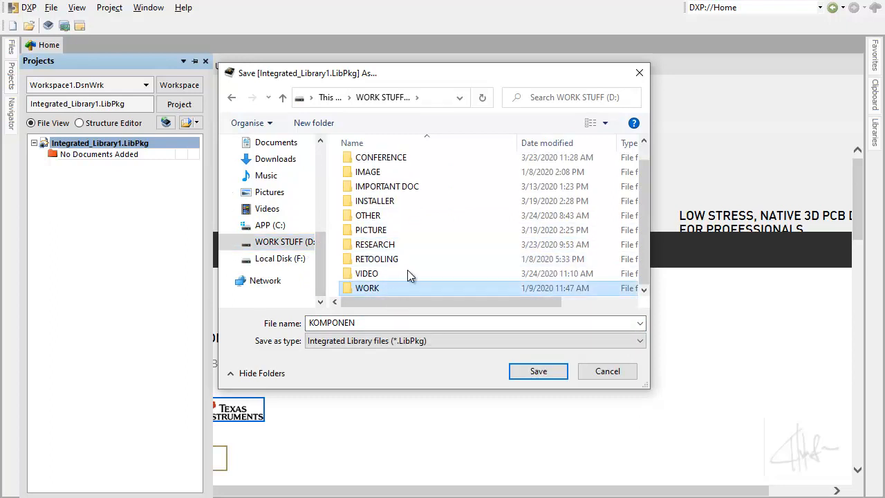
double_click(398, 290)
double_click(440, 162)
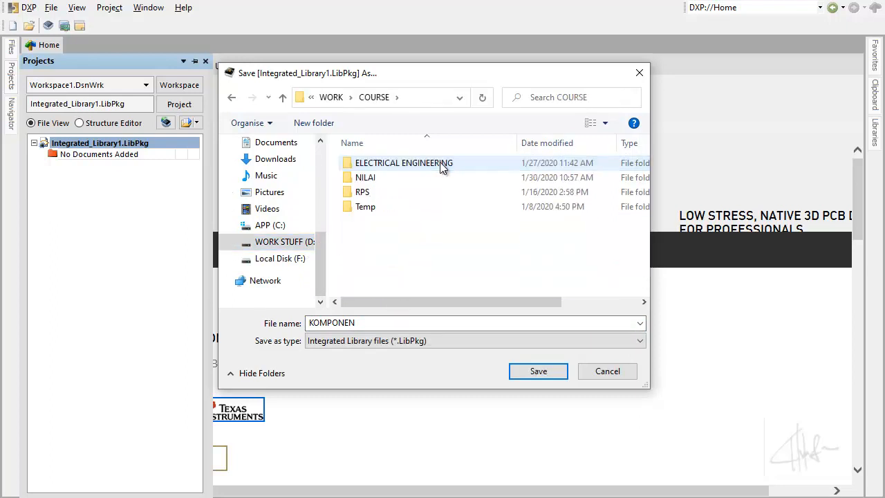
double_click(428, 162)
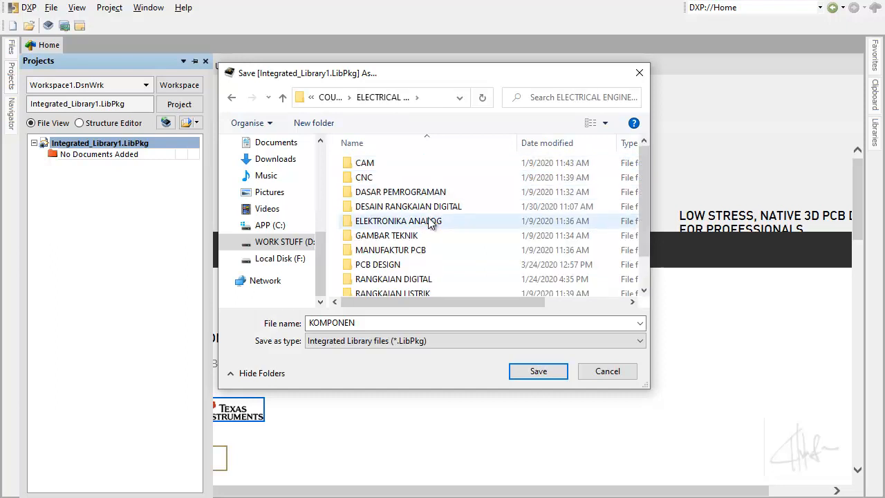
double_click(432, 262)
click(406, 207)
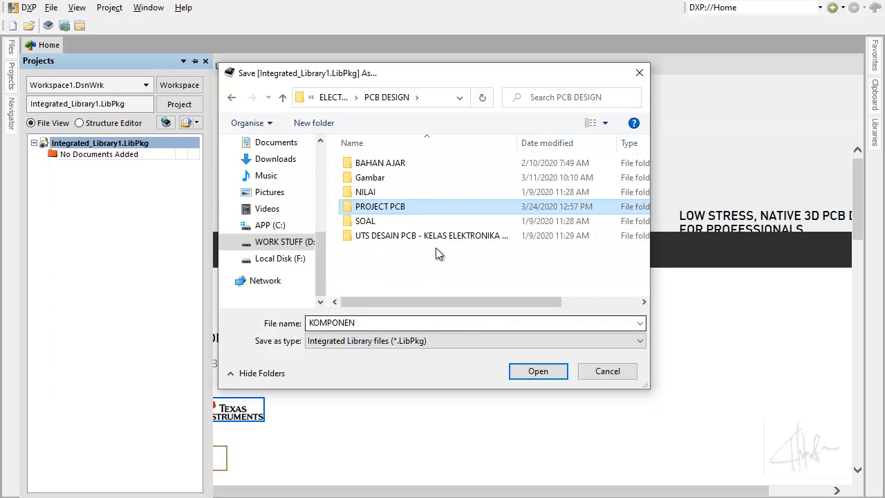
double_click(426, 207)
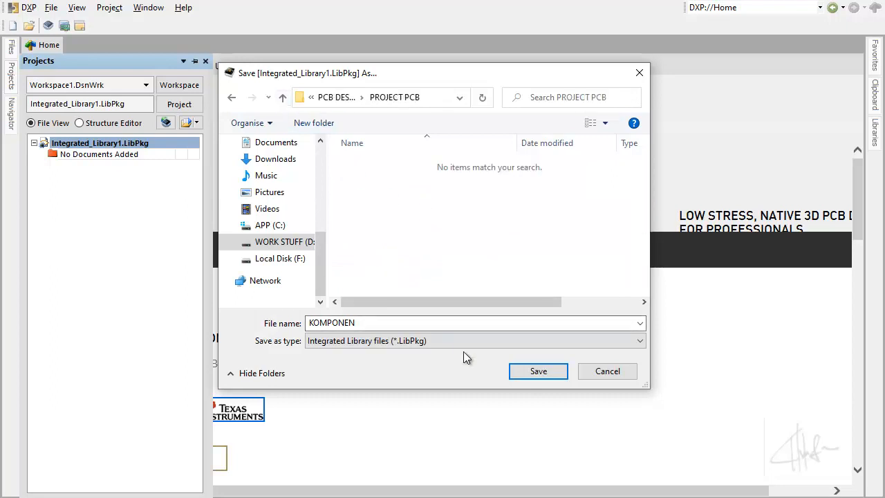
click(233, 98)
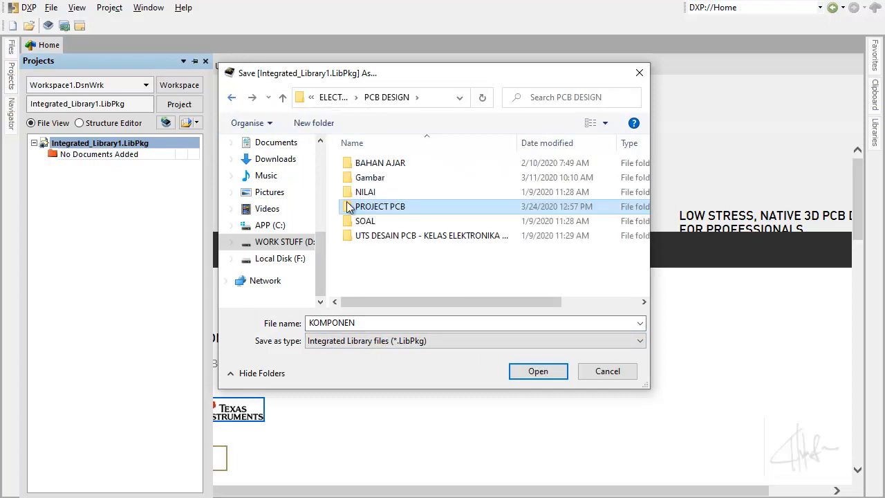
double_click(402, 206)
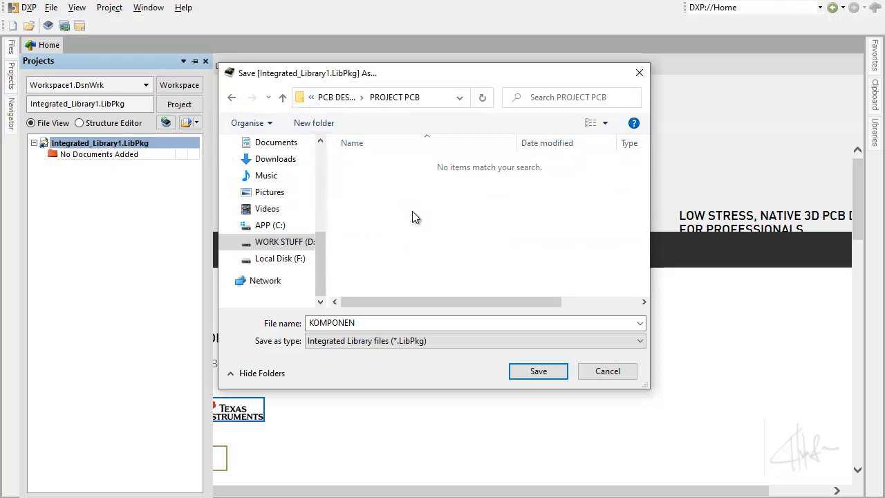
Create a folder named INT-LIB inside PROJECT PCB and save the KOMPONEN library project in it
click(327, 124)
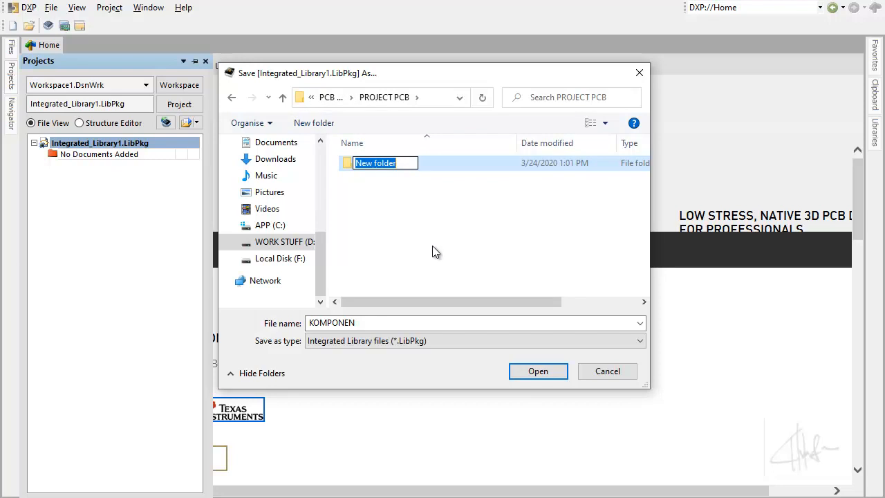
text(INT)
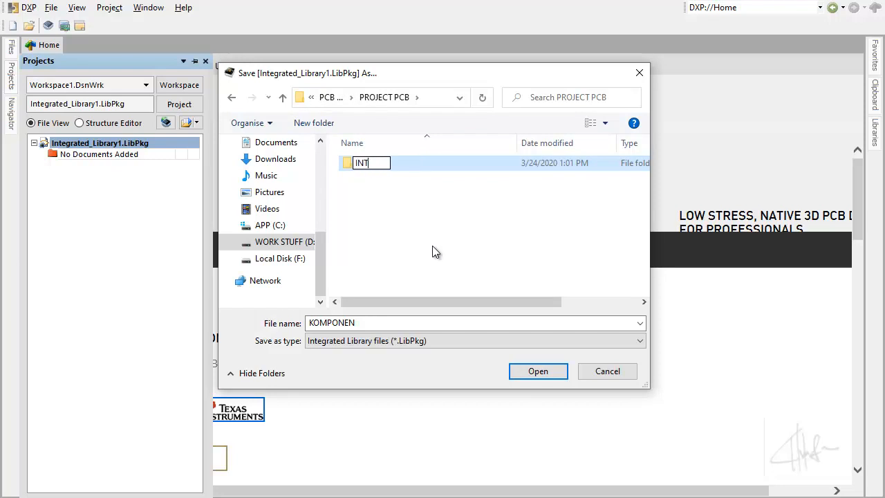
text(-LIB)
key(Return)
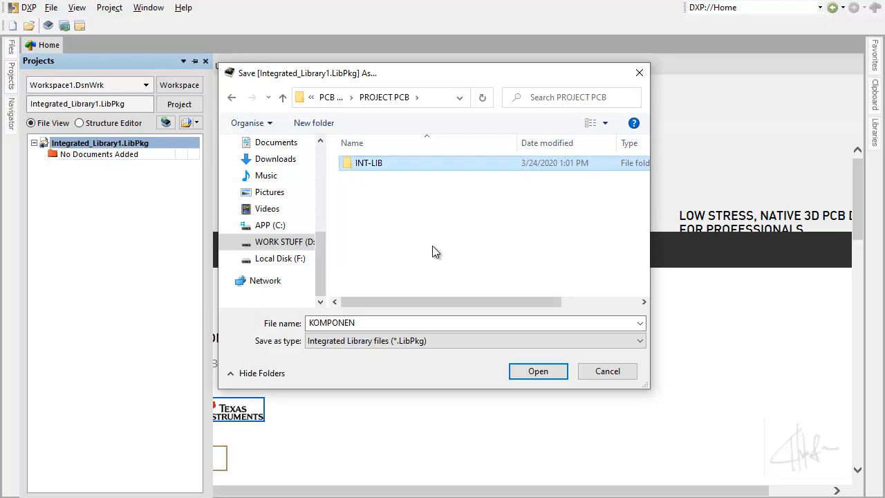
double_click(416, 164)
click(535, 373)
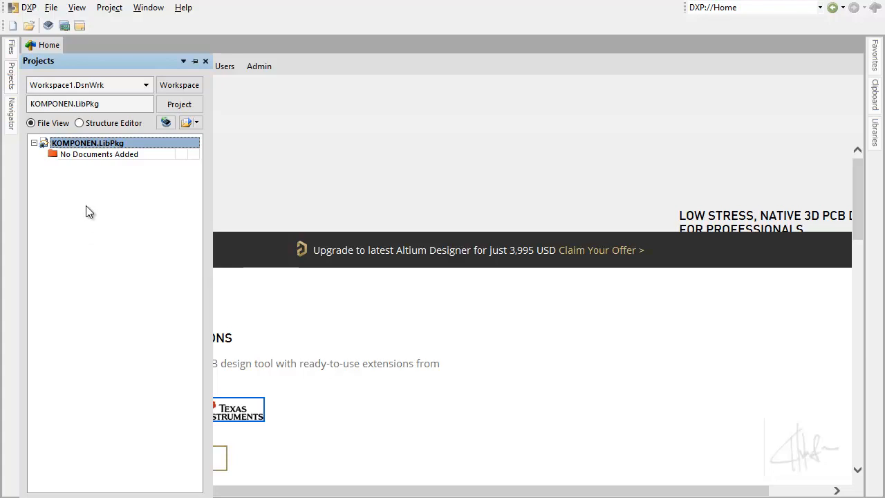
Add a new schematic library to the KOMPONEN.LibPkg project and look at its component list
right_click(81, 143)
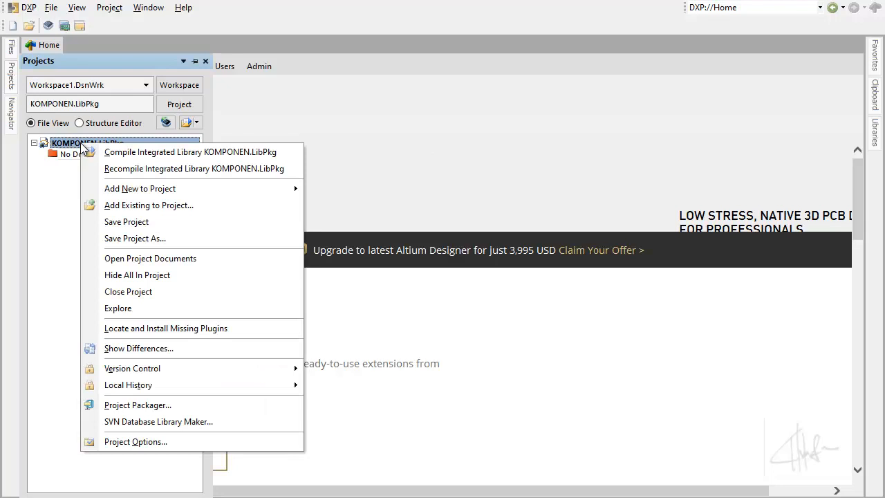
mouse_move(244, 183)
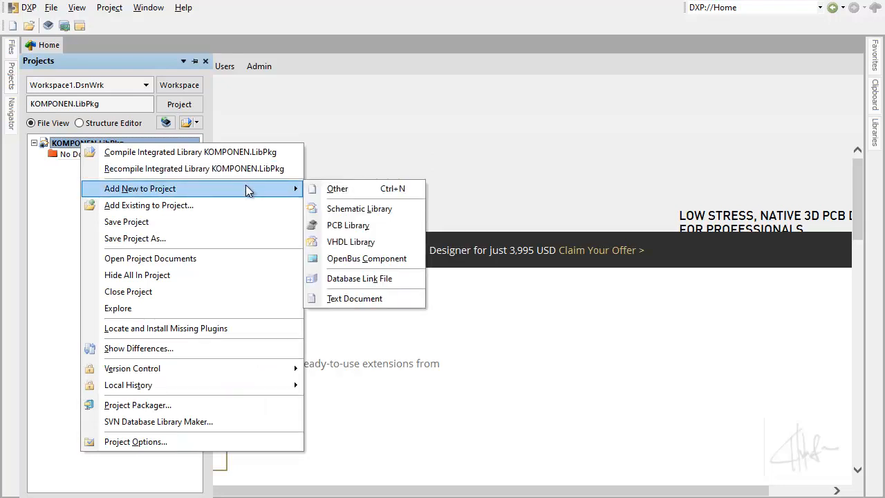
click(386, 211)
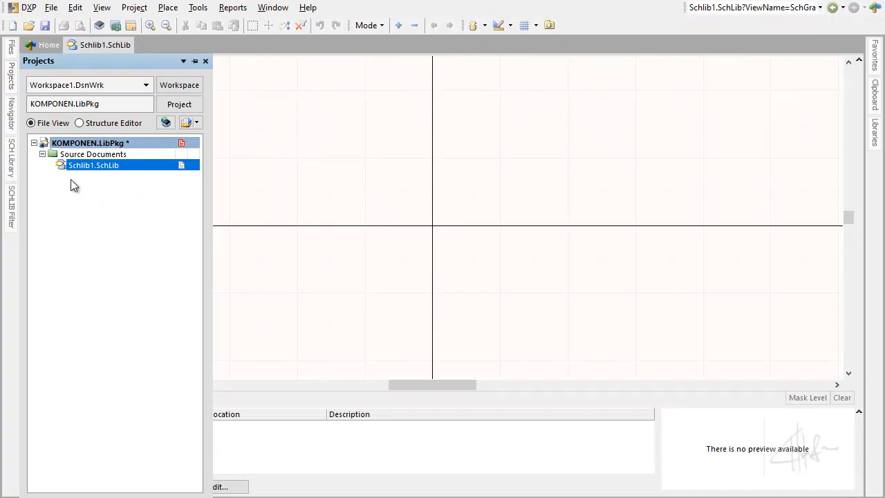
click(14, 161)
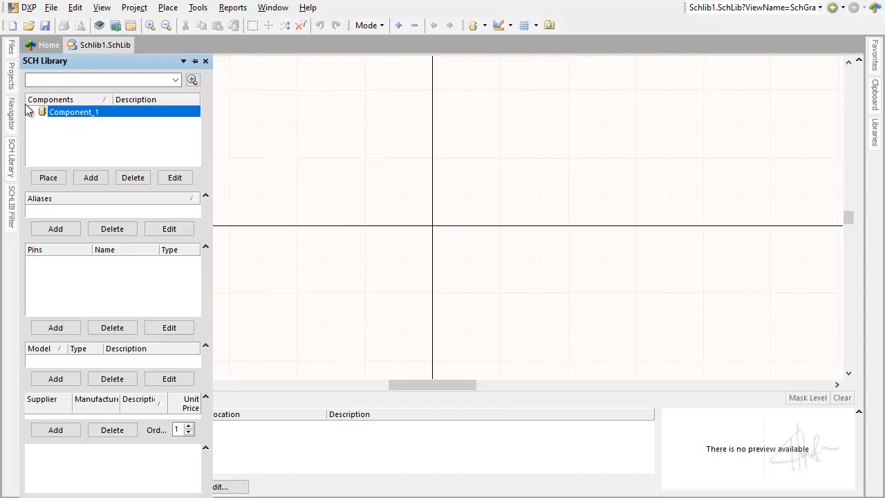
click(11, 78)
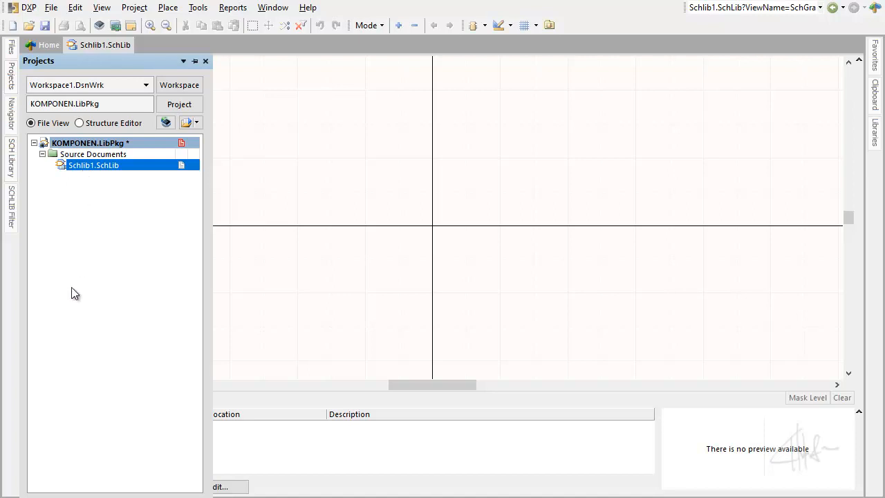
Save the Schlib1.SchLib schematic library as DEVICES in the INT-LIB folder
right_click(87, 171)
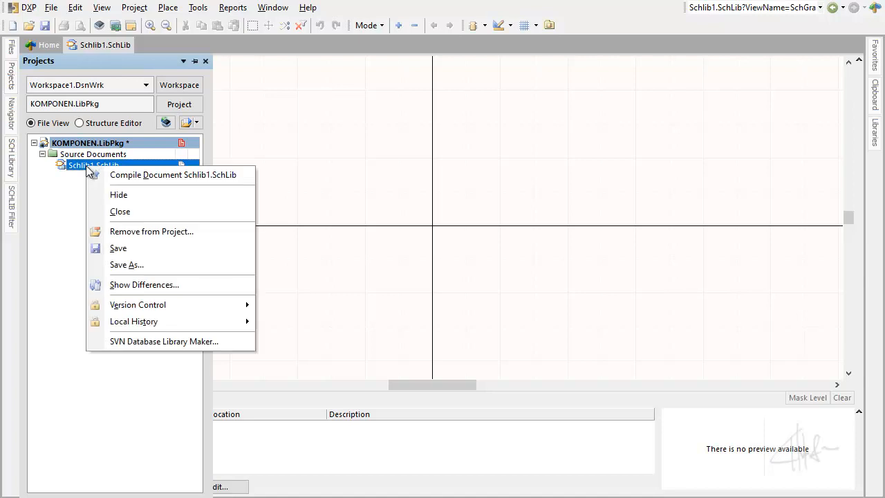
click(132, 265)
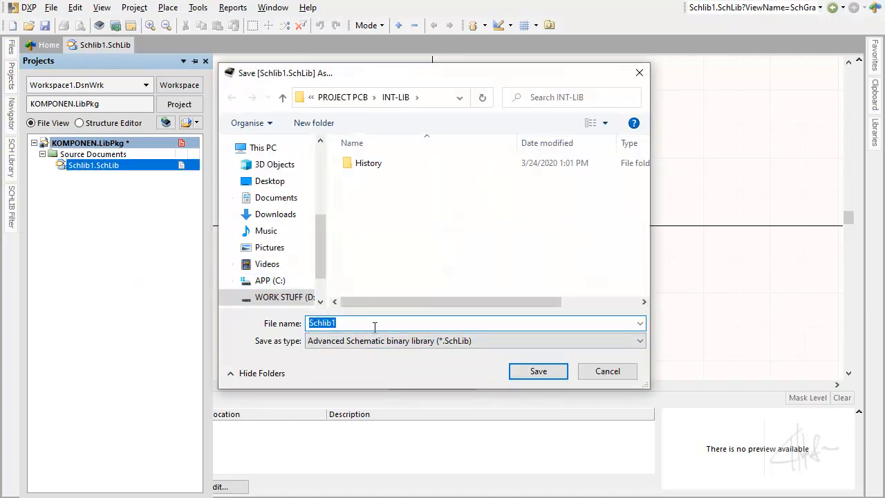
text(DEVICES)
click(540, 372)
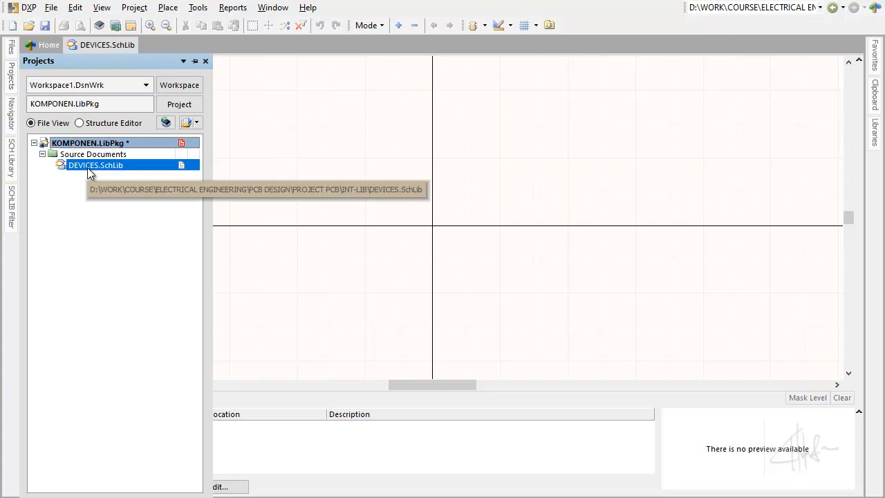
Change the symbol reference of Component_1 in the DEVICES library to R1/4W
click(12, 159)
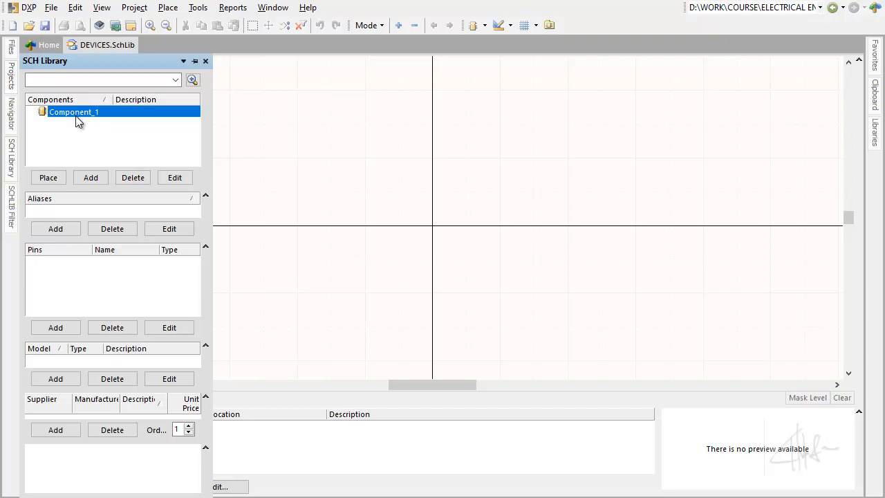
double_click(72, 112)
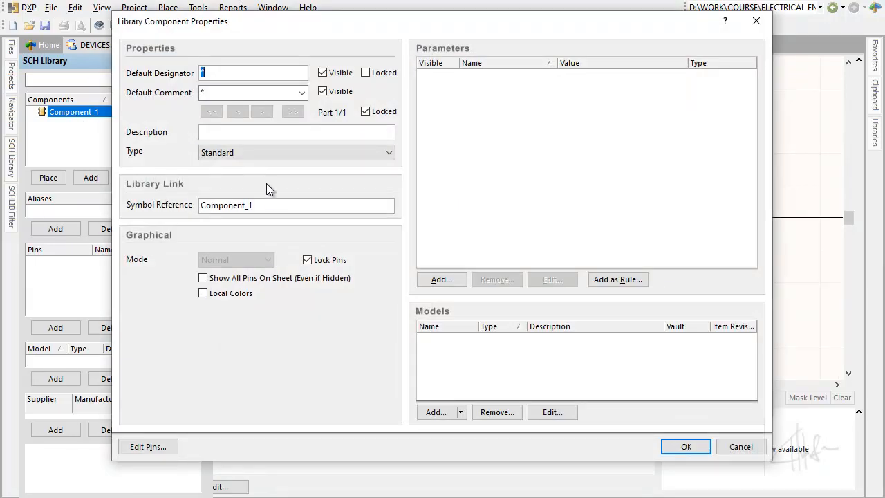
drag(269, 204, 180, 208)
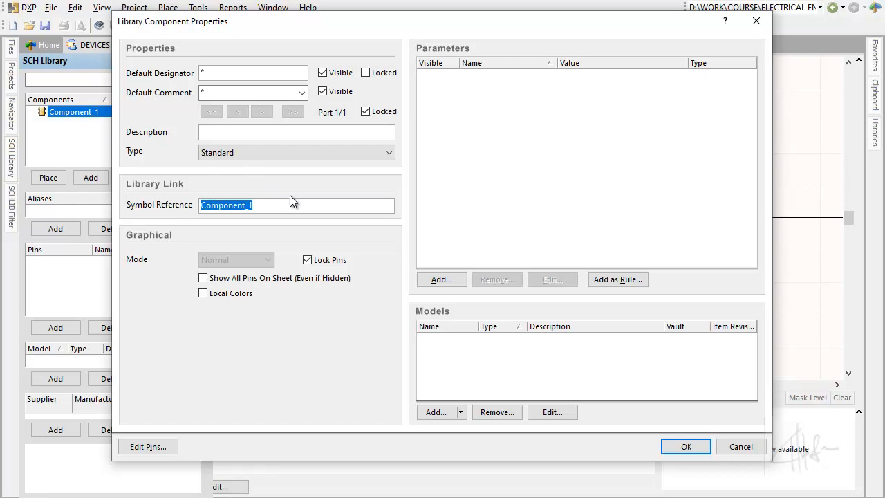
text(R)
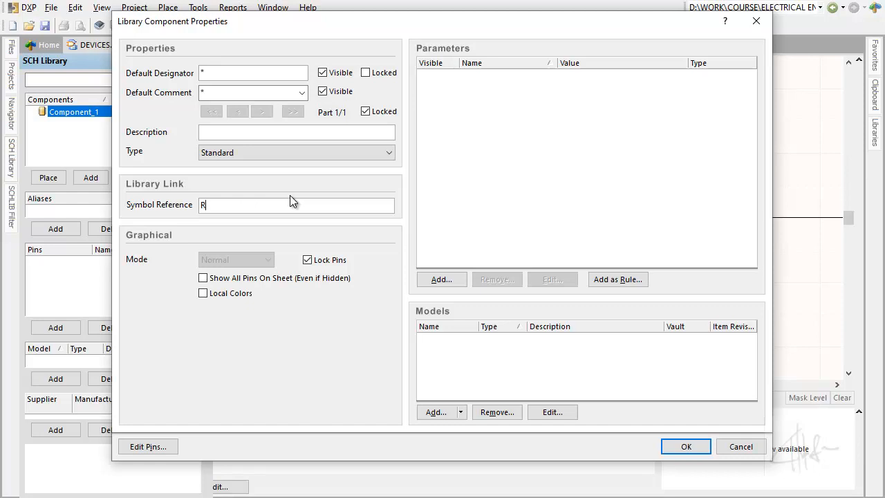
text(1/4W)
click(685, 448)
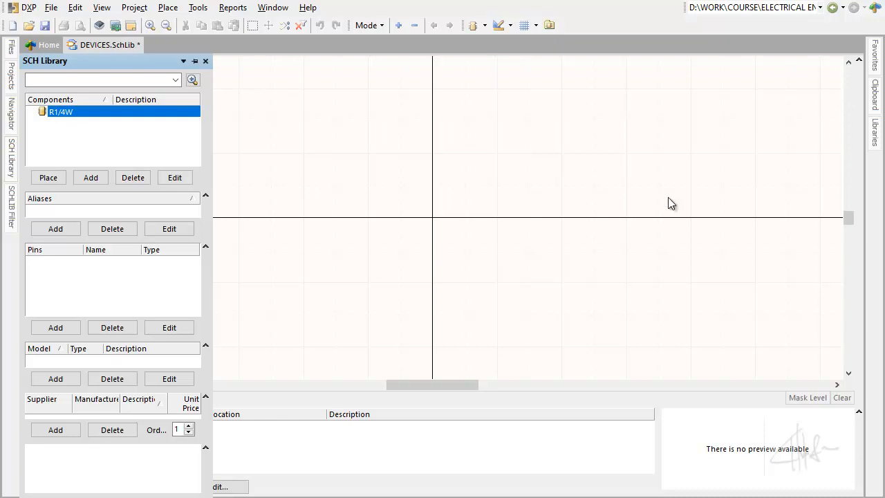
Compare the Res1 and Res2 resistor symbols in Miscellaneous Devices.IntLib as drawing references
click(876, 139)
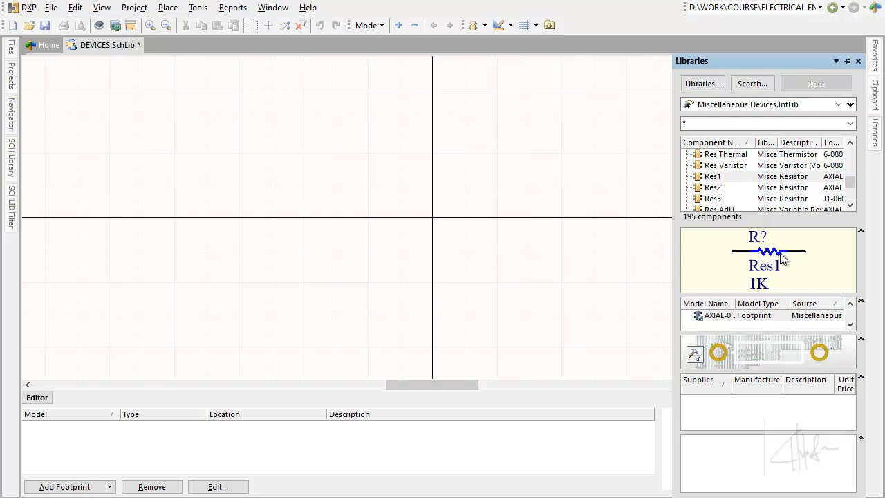
click(711, 189)
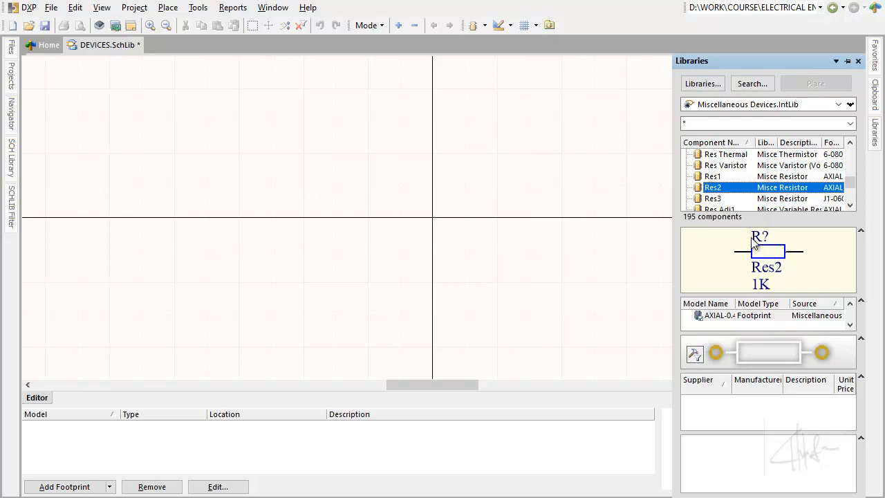
click(714, 177)
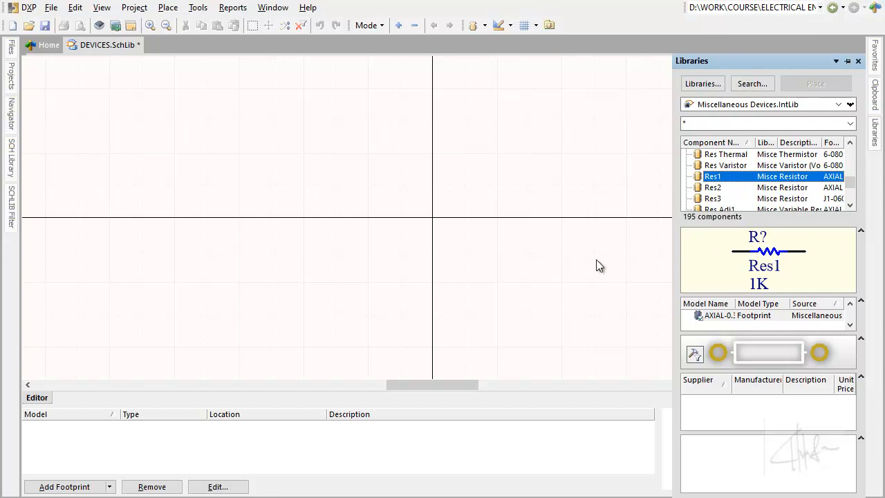
click(551, 267)
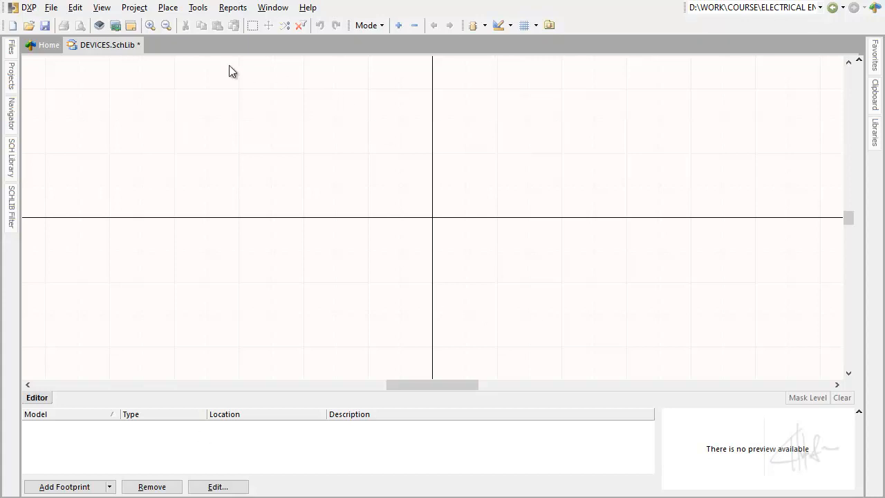
Switch the schematic library document to the metric unit system with millimeters as the unit
click(199, 8)
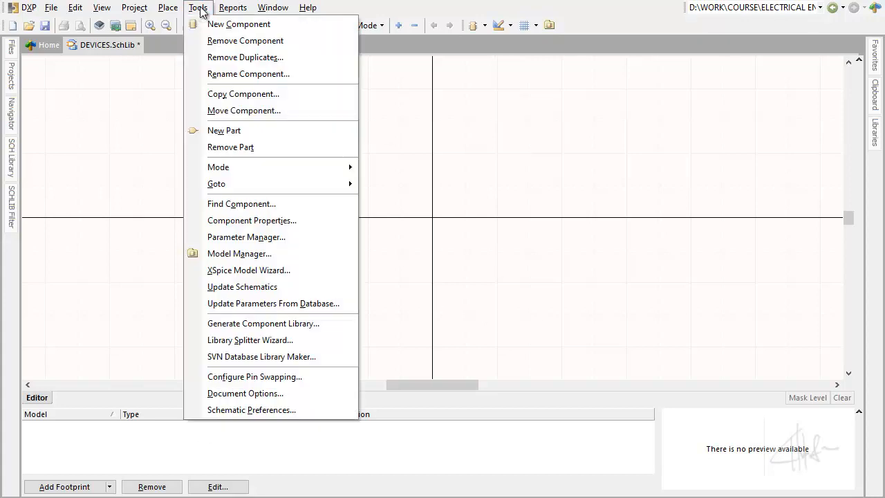
click(279, 392)
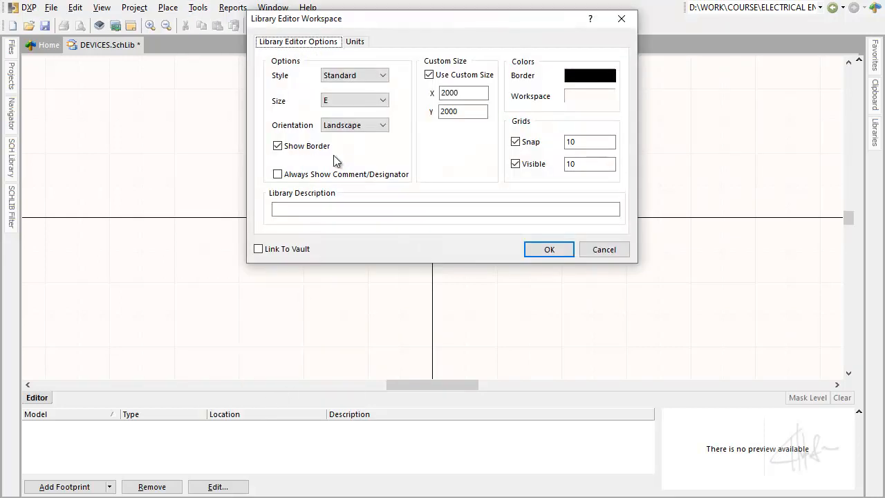
click(354, 42)
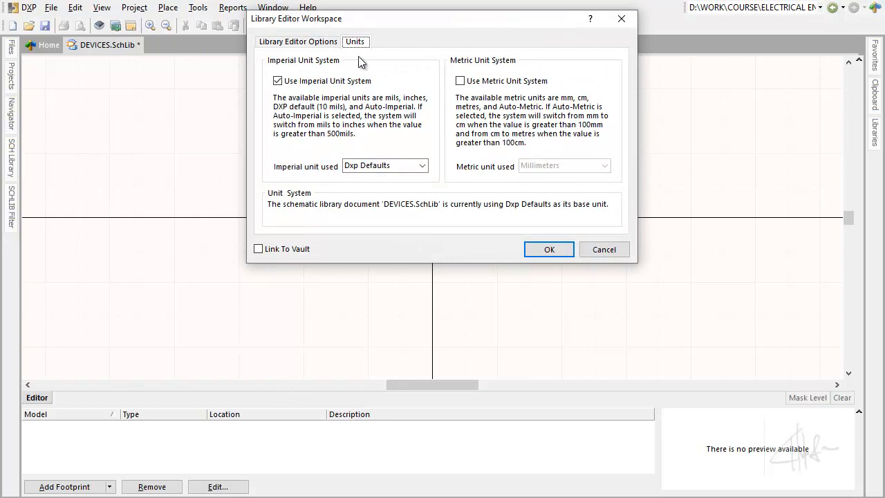
click(461, 81)
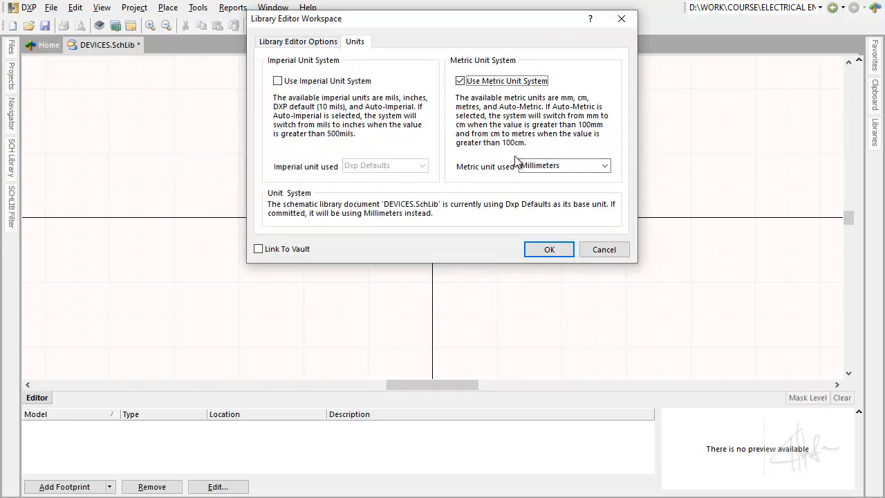
click(547, 251)
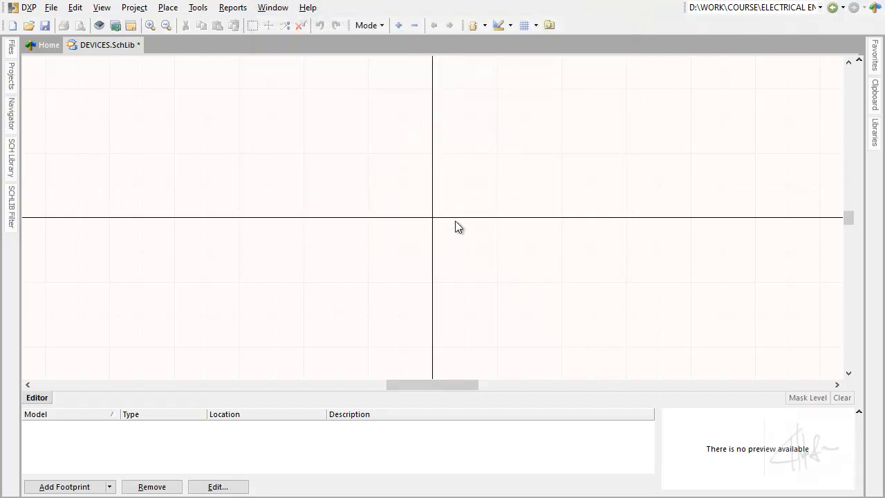
Set the schematic library editor's snap grid size to 1.27mm
ctrl+scroll(477, 220, up, 3)
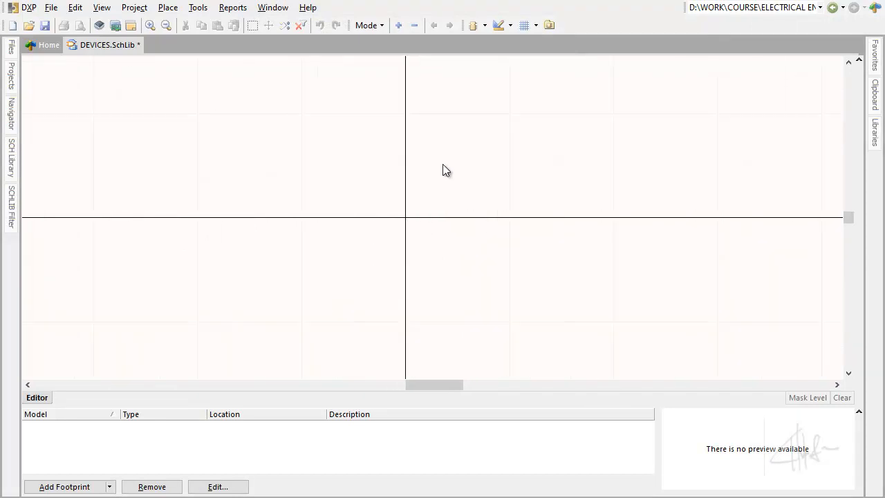
scroll(446, 173, up, 3)
ctrl+scroll(441, 195, up, 1)
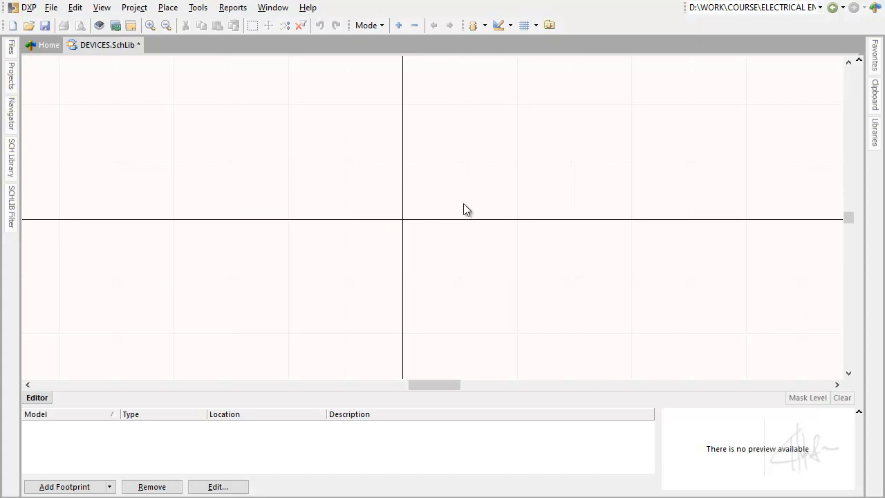
click(532, 26)
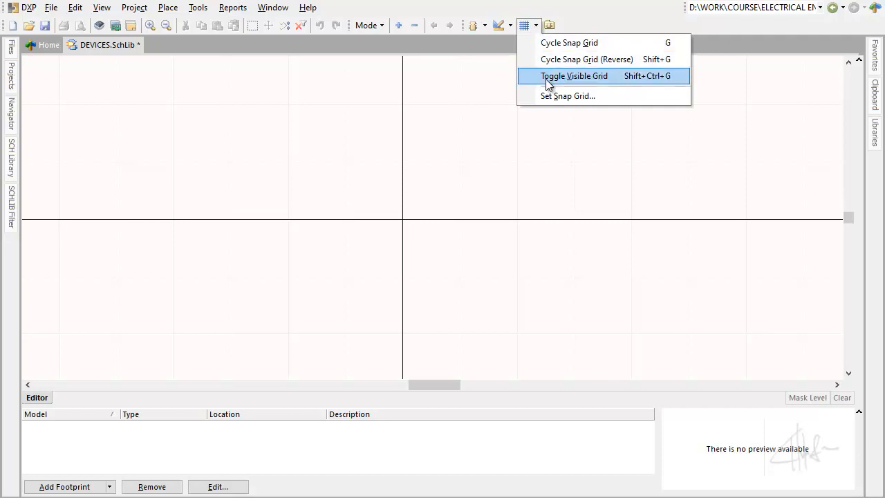
click(581, 99)
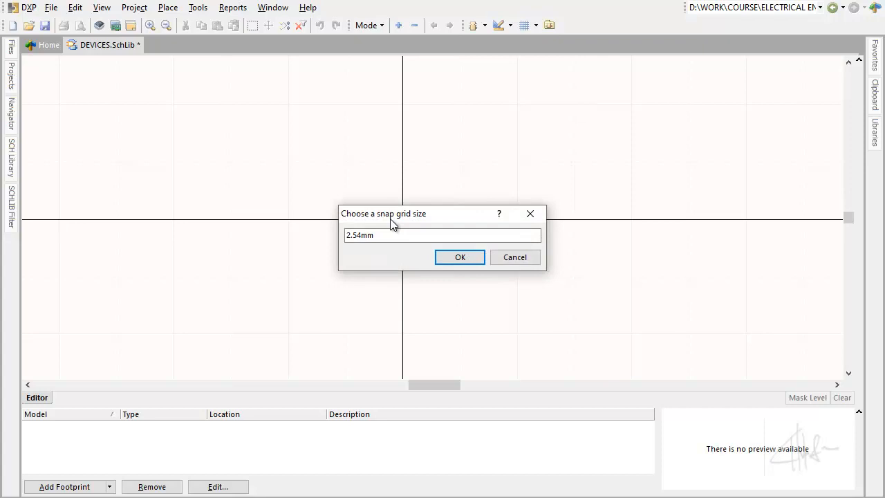
drag(377, 236, 349, 237)
text(1.27mm)
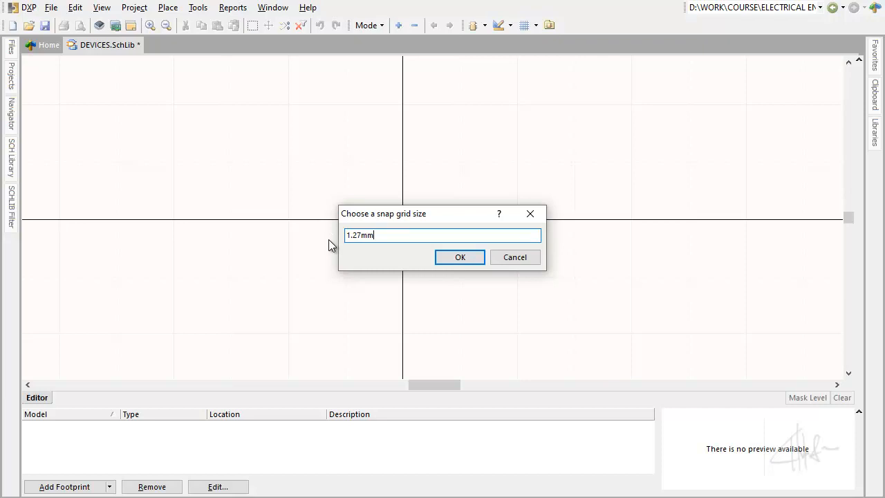
click(461, 262)
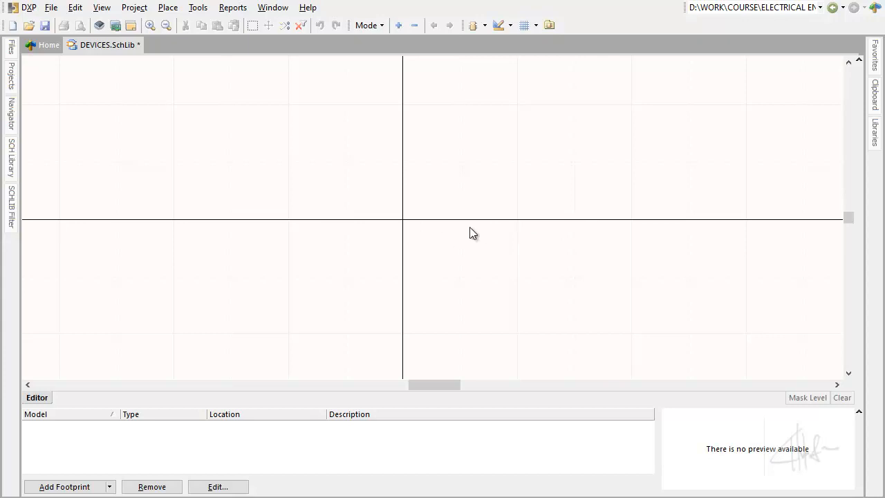
Draw the resistor's zigzag with the Line tool from the origin, with two upper peaks and one lower peak, ending on the horizontal axis
click(510, 26)
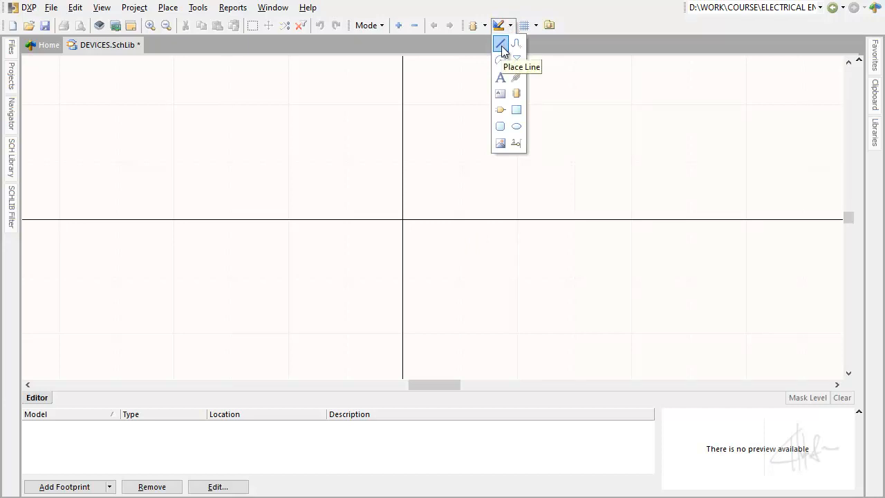
click(501, 46)
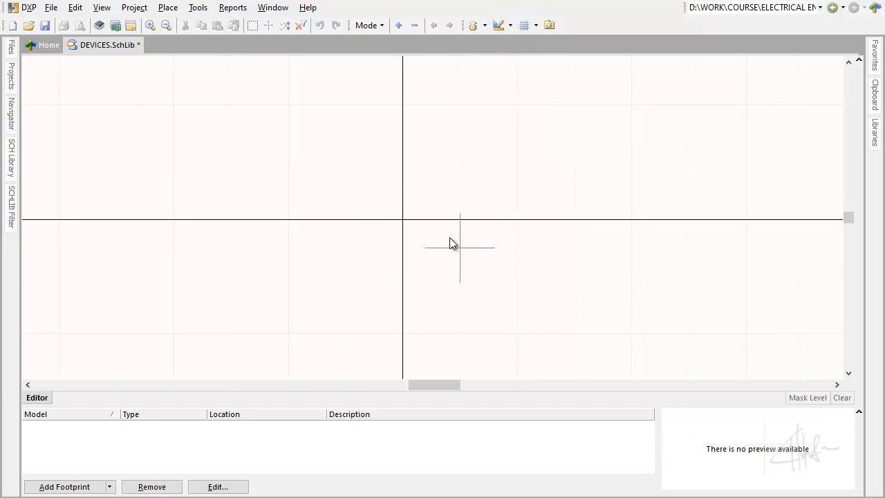
ctrl+scroll(448, 238, up, 2)
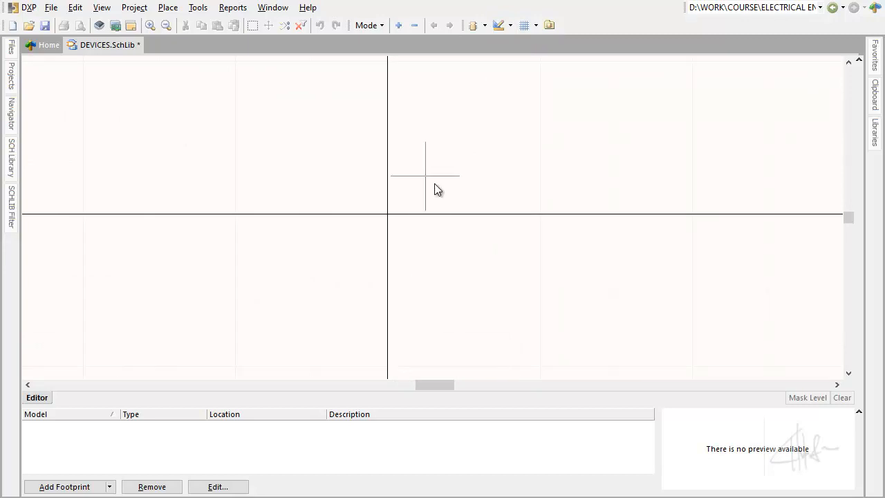
ctrl+scroll(432, 216, up, 1)
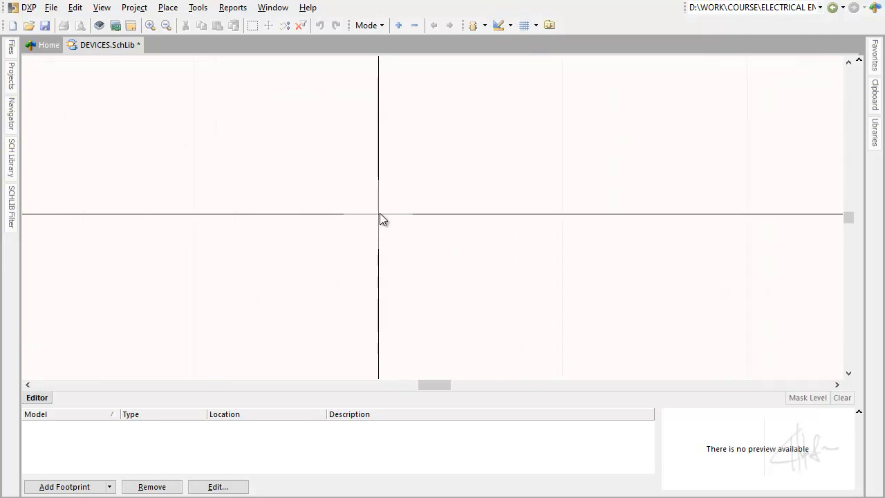
scroll(281, 282, down, 3)
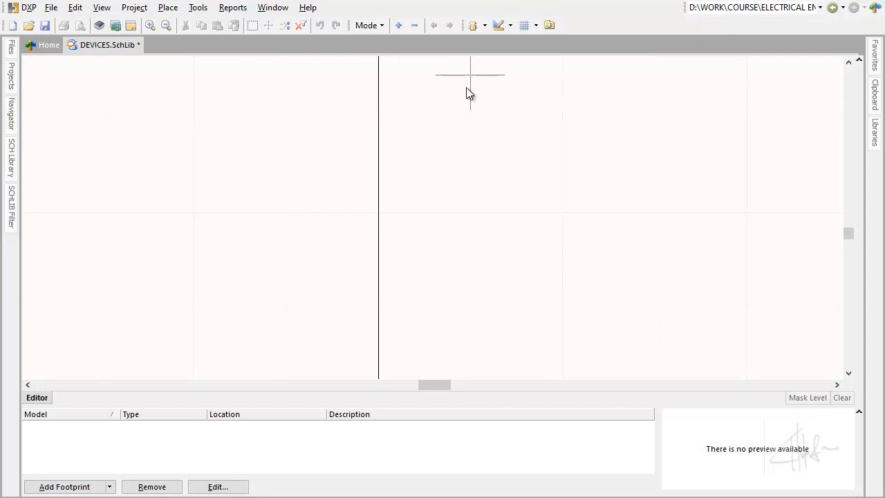
click(379, 215)
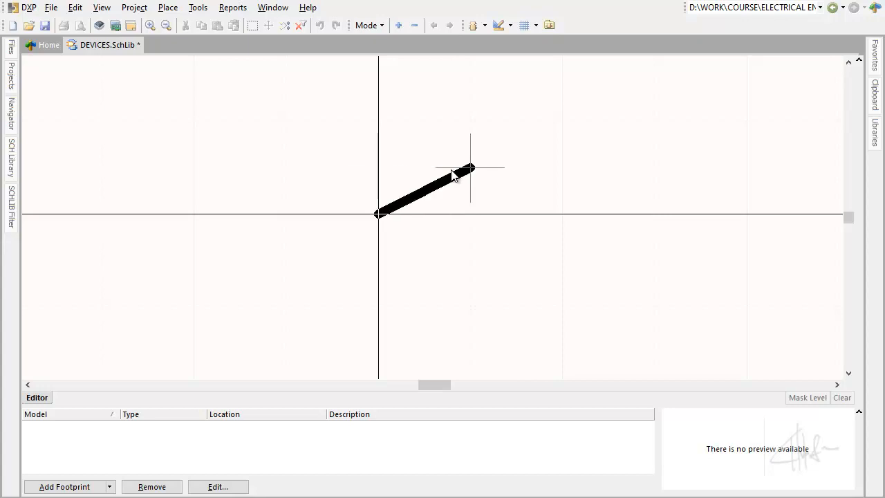
ctrl+scroll(405, 185, up, 3)
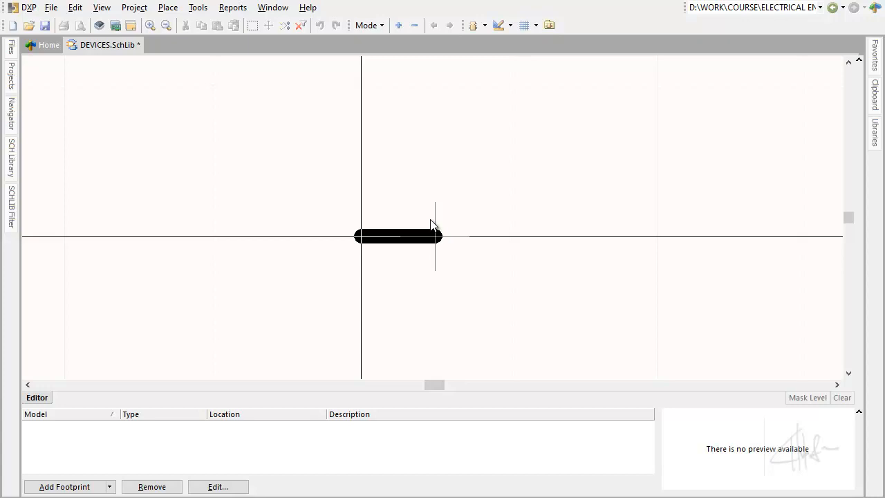
click(435, 162)
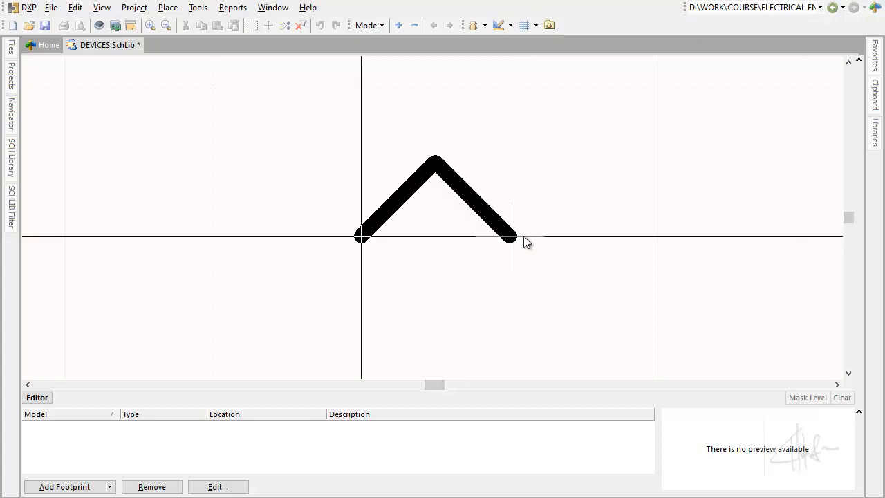
click(594, 309)
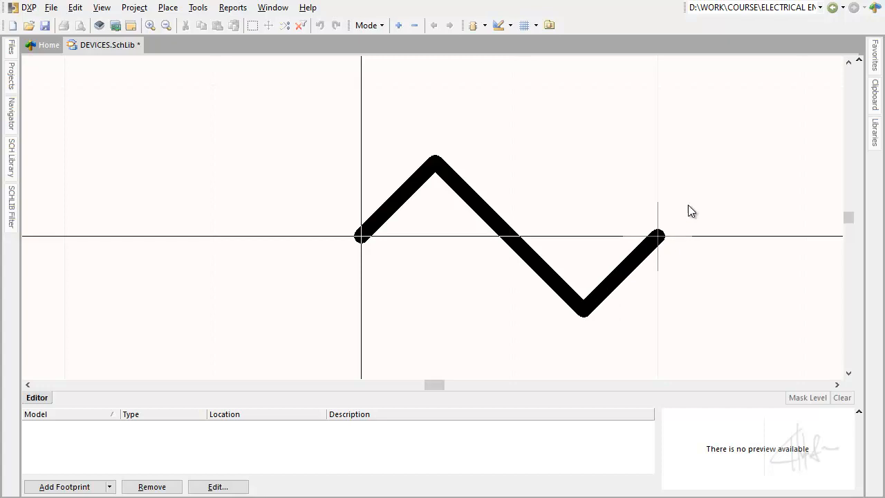
click(736, 161)
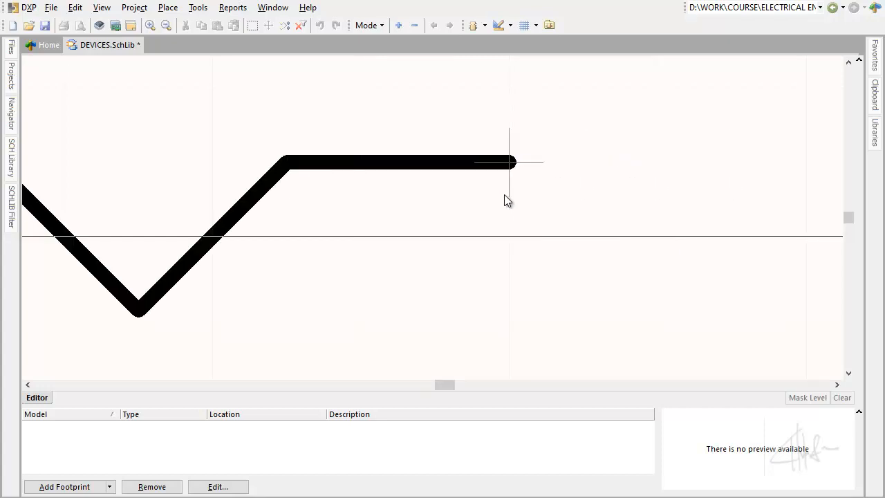
click(362, 236)
ctrl+scroll(361, 237, down, 2)
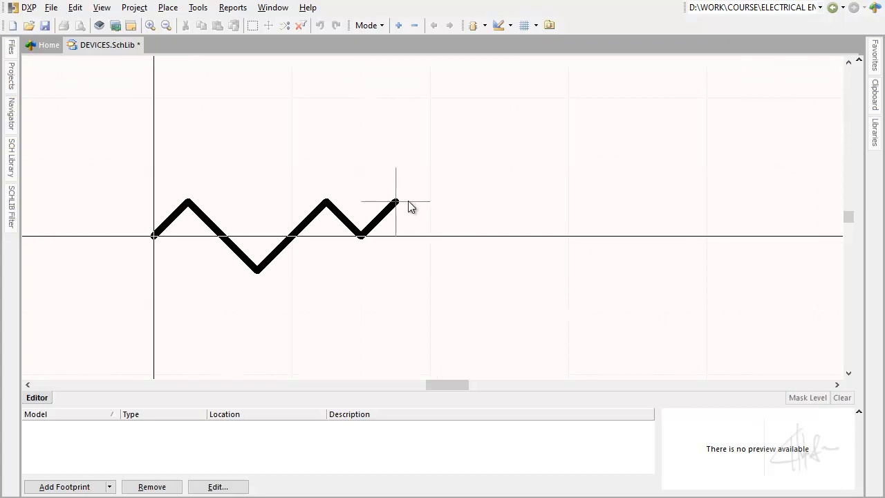
right_click(404, 150)
right_click(409, 171)
mouse_move(450, 384)
mouse_down()
mouse_move(438, 386)
mouse_move(447, 385)
mouse_move(433, 348)
mouse_up()
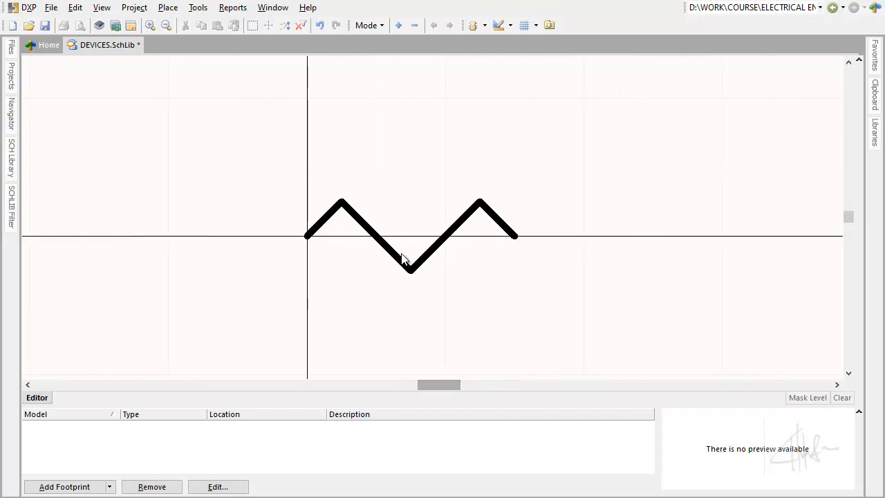
Change the resistor zigzag's line color to the basic blue, color 229
click(875, 135)
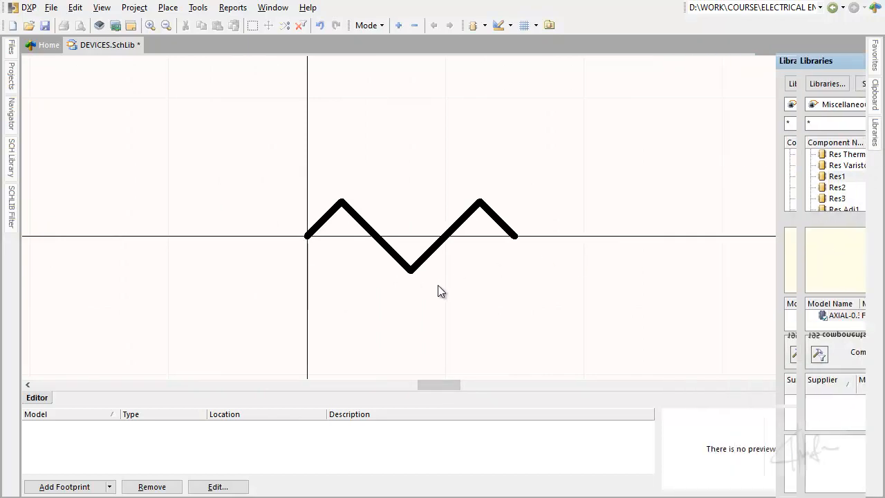
double_click(381, 246)
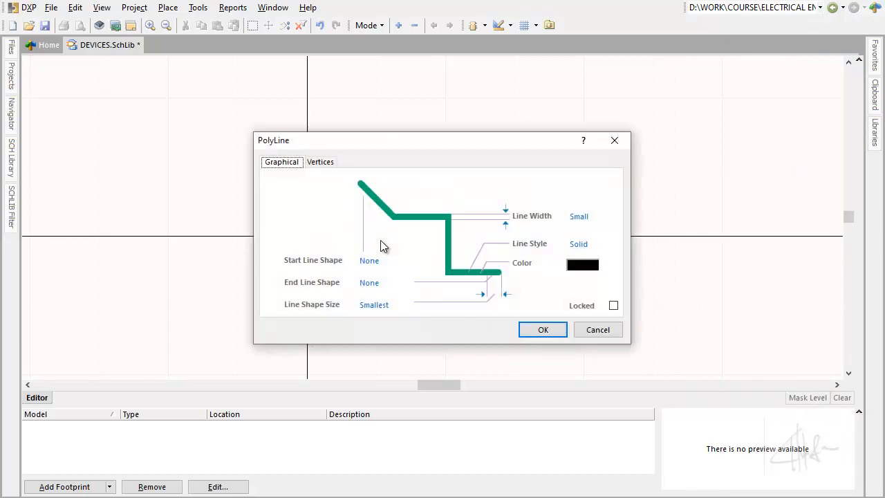
click(580, 269)
drag(471, 150, 477, 271)
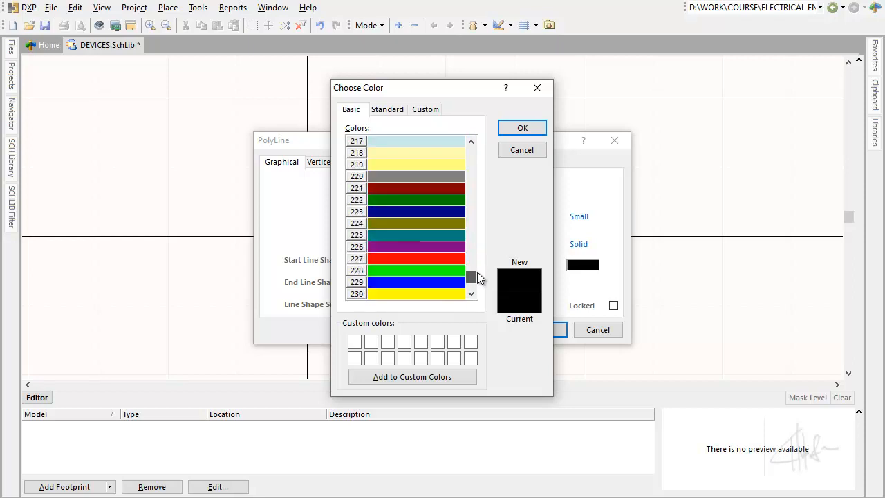
click(388, 283)
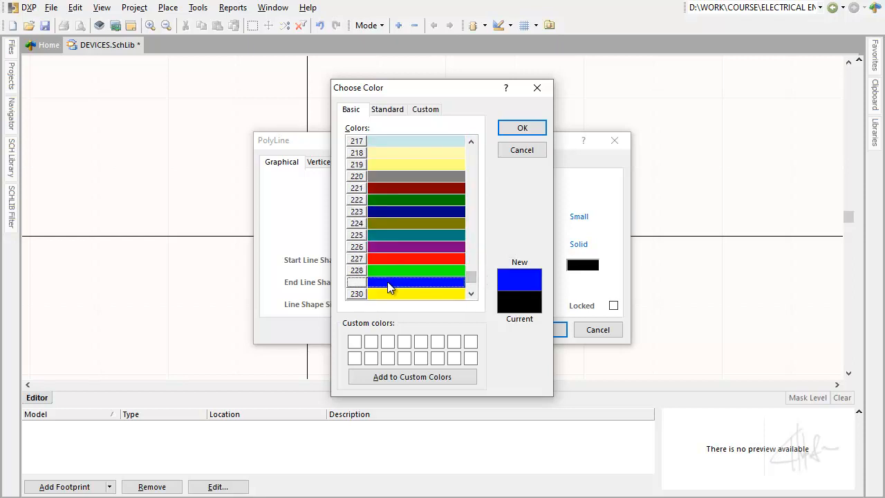
click(522, 128)
click(532, 331)
click(498, 319)
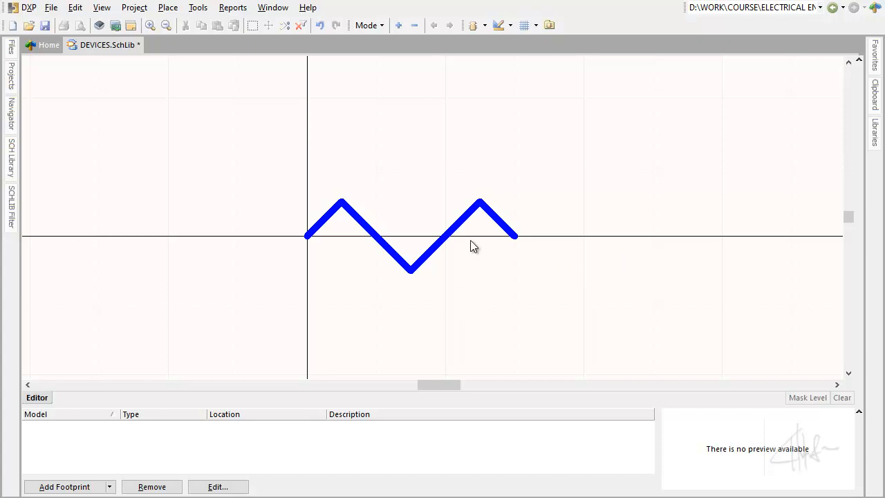
Place one pin in the empty area above and to the left of the zigzag
click(511, 26)
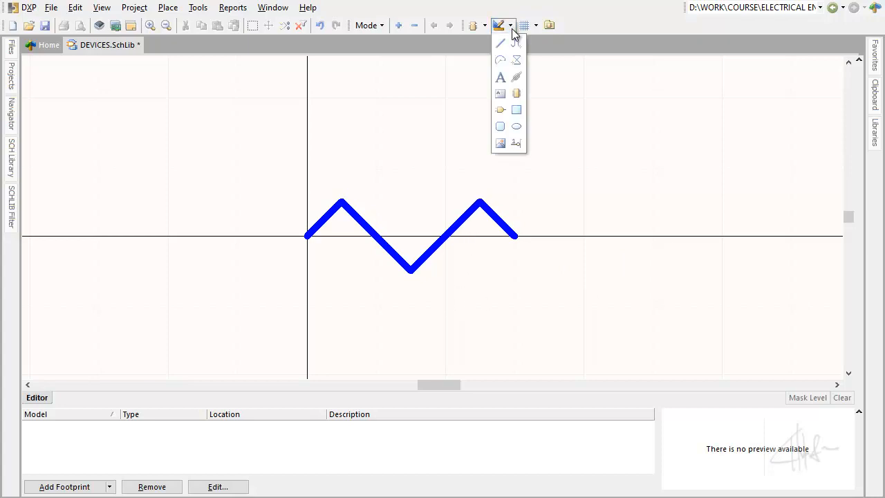
click(517, 144)
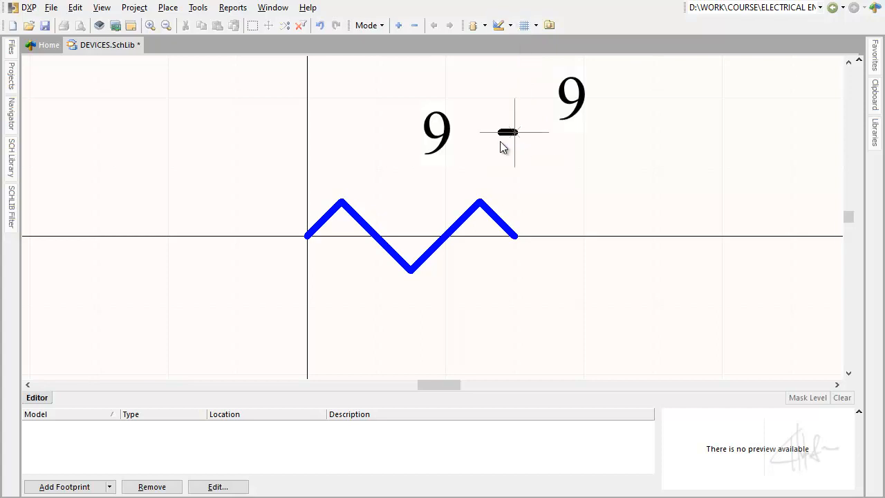
click(231, 168)
key(Escape)
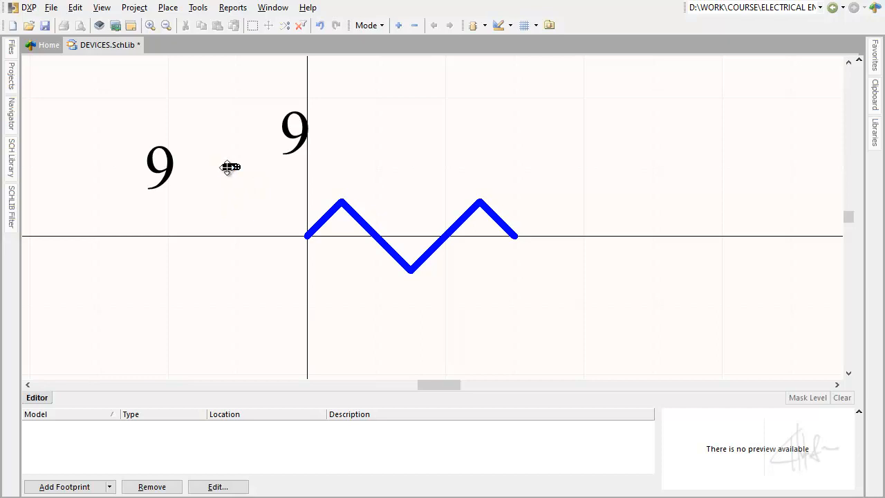
Set the new pin's display name and designator to 1 and its length to 2.54mm
key(Tab)
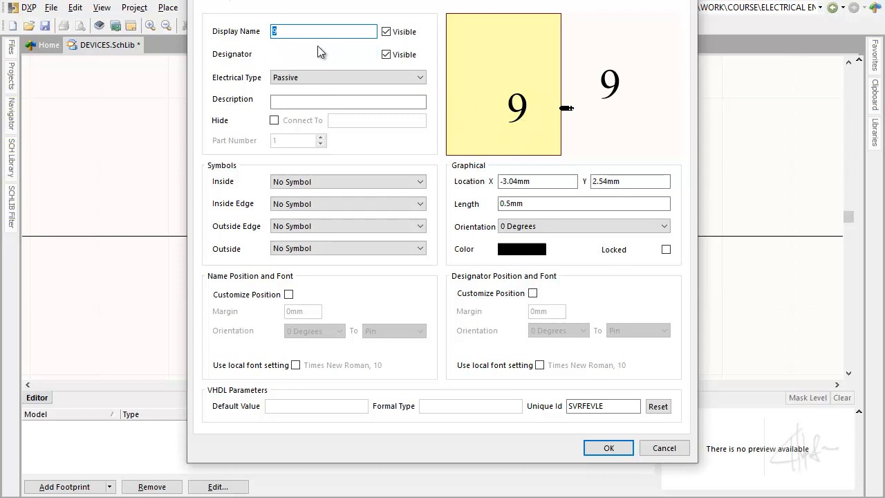
key(Tab)
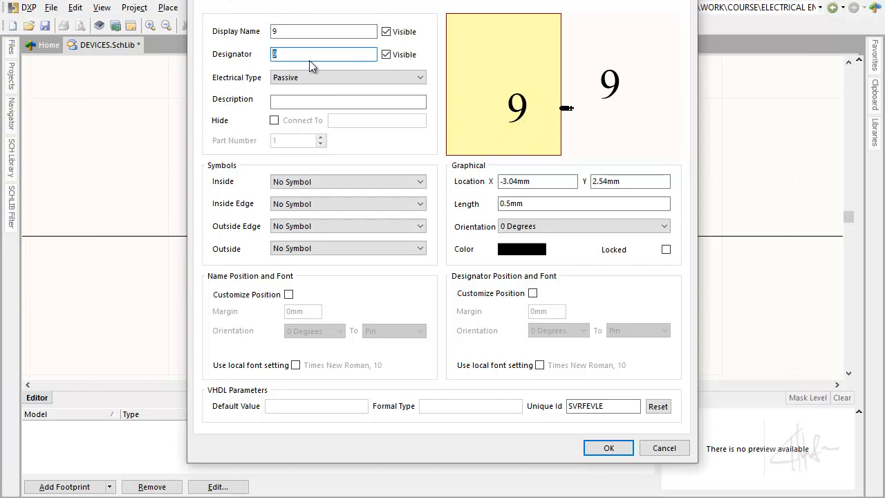
text(1)
double_click(283, 31)
text(1)
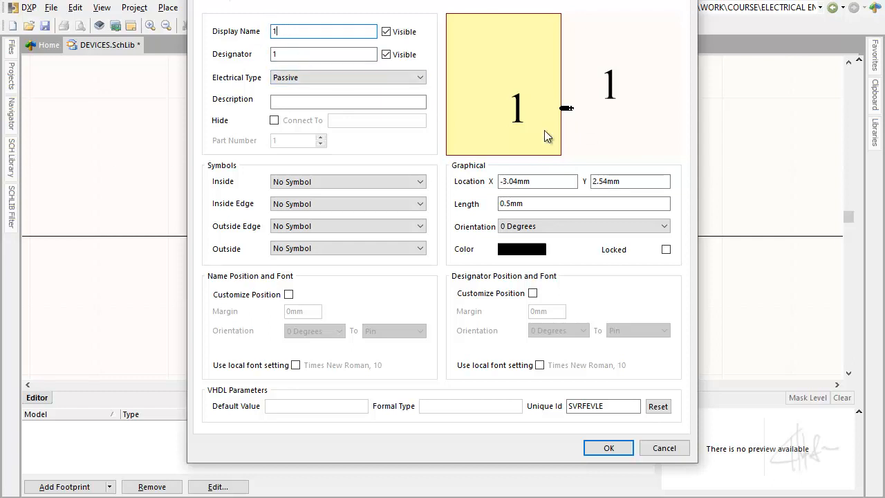
drag(539, 203, 464, 214)
text(2.54)
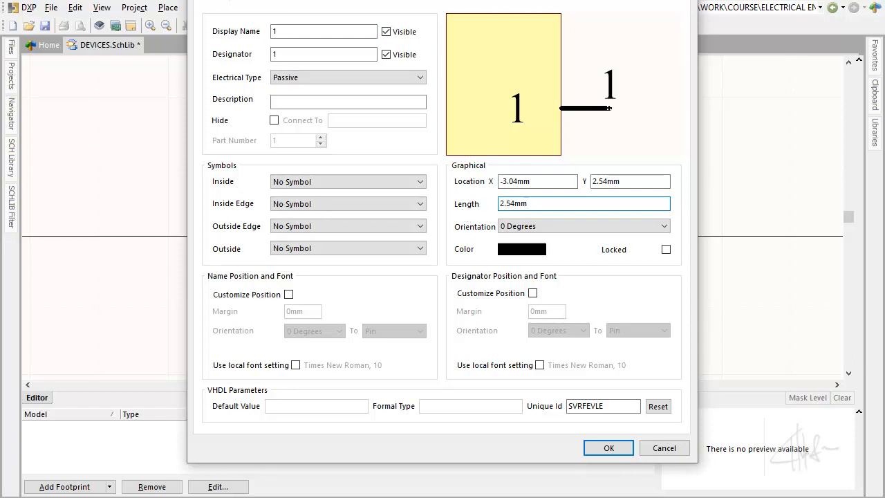
click(612, 447)
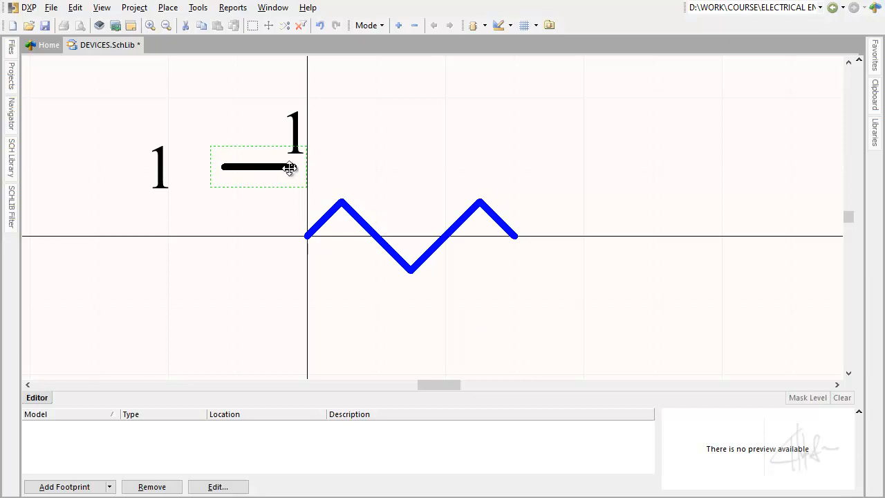
Rotate pin 1 to 180 degrees and attach it to the zigzag's left end at the origin
ctrl+scroll(300, 170, up, 3)
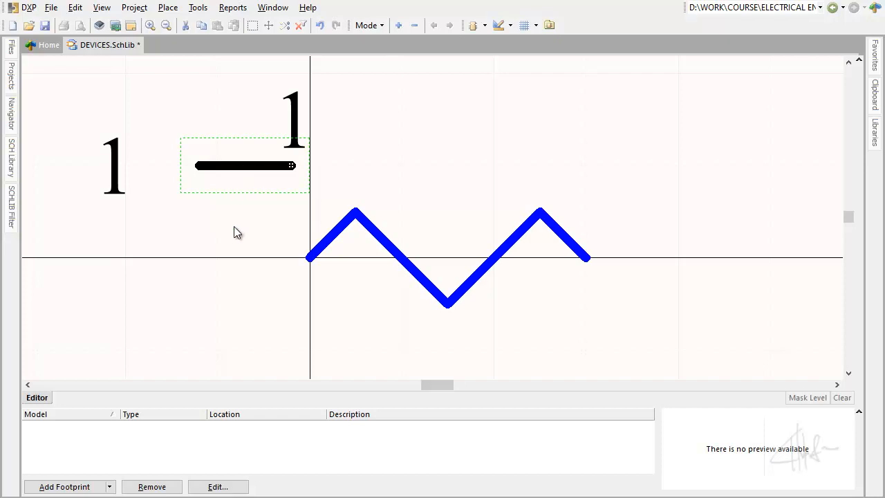
drag(247, 168, 216, 249)
key(space)
key(space)
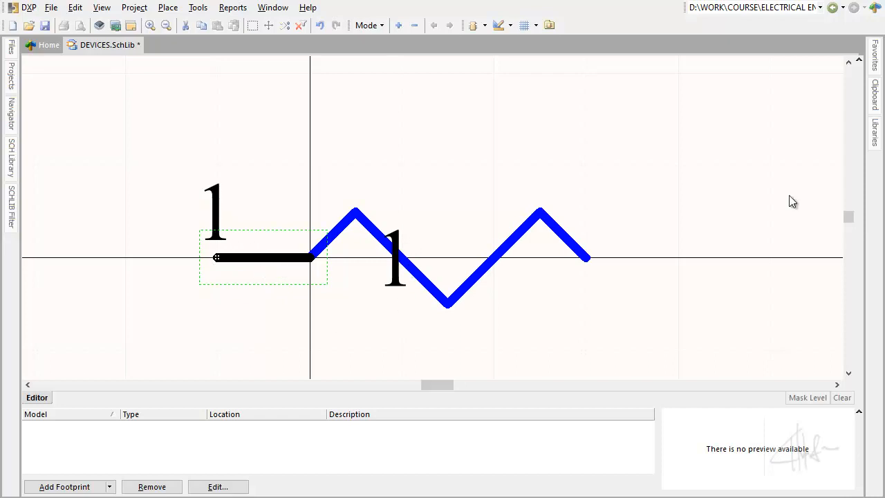
Hide the display name and designator of pin 1
click(874, 135)
click(267, 260)
double_click(267, 261)
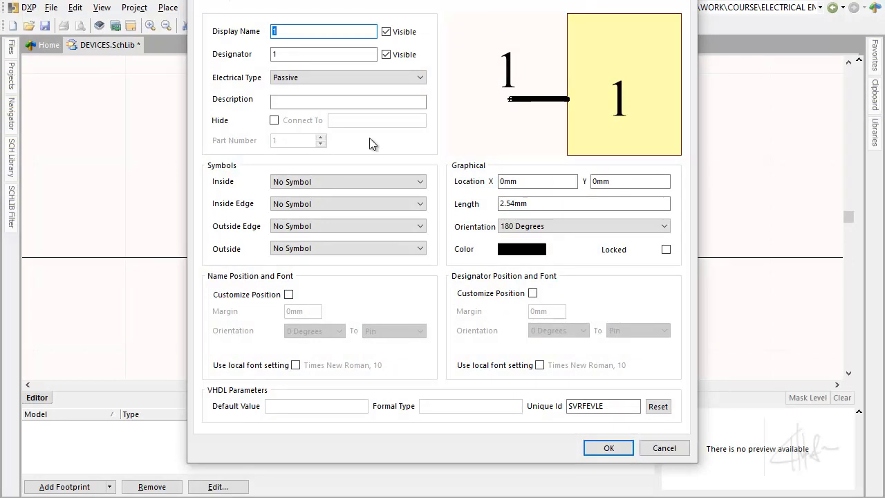
click(386, 32)
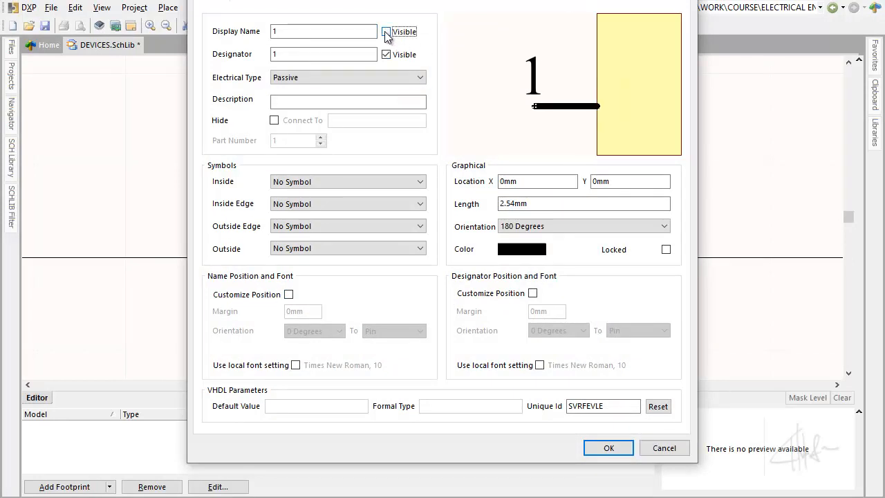
click(387, 55)
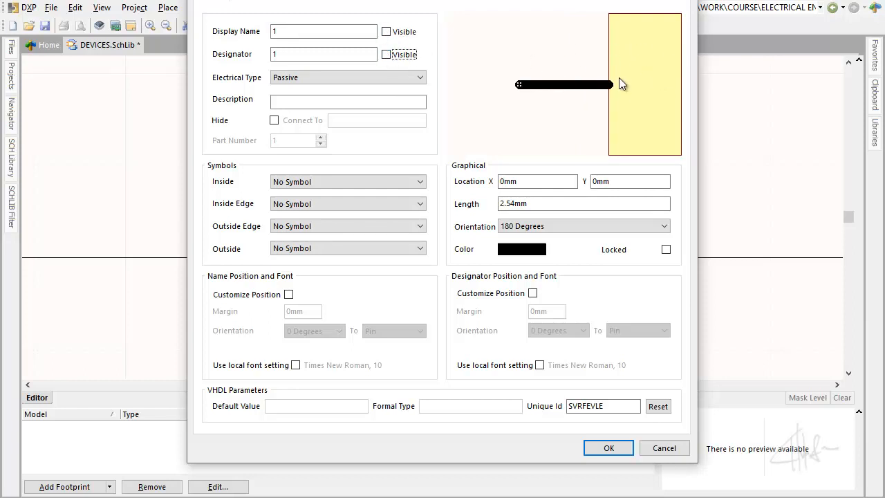
click(614, 448)
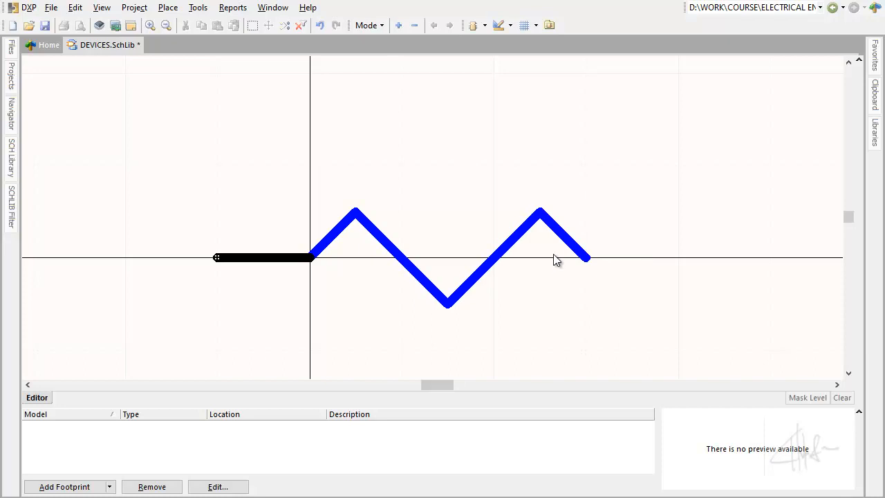
Place a second pin in the empty area above and to the right of the zigzag
click(498, 28)
click(517, 144)
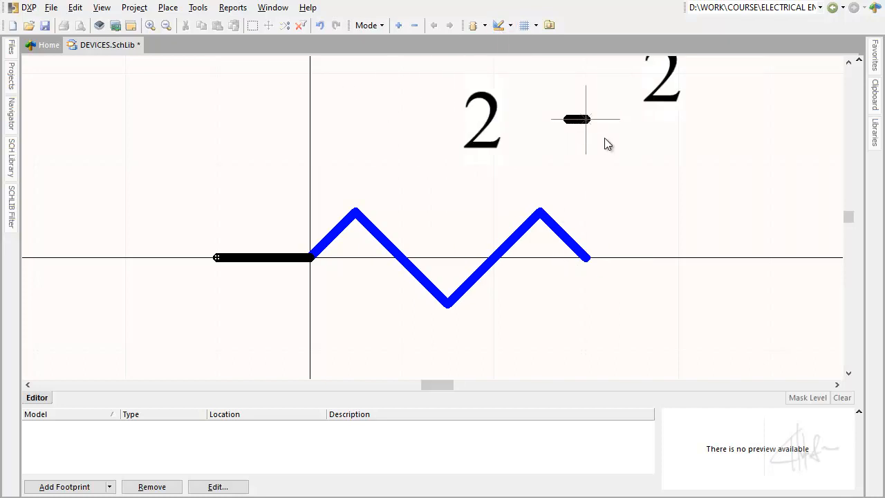
click(629, 135)
right_click(699, 170)
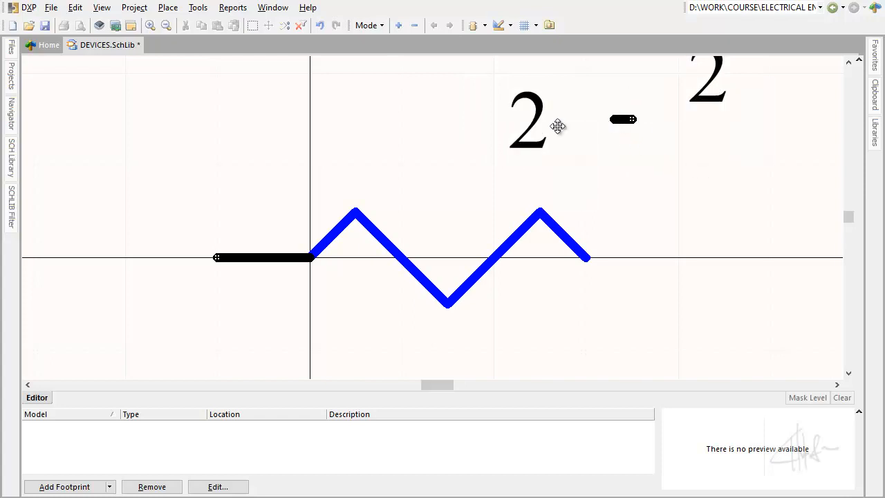
Set pin 2's length to 2.54mm with its display name and designator hidden, and attach it to the zigzag's right end
double_click(621, 120)
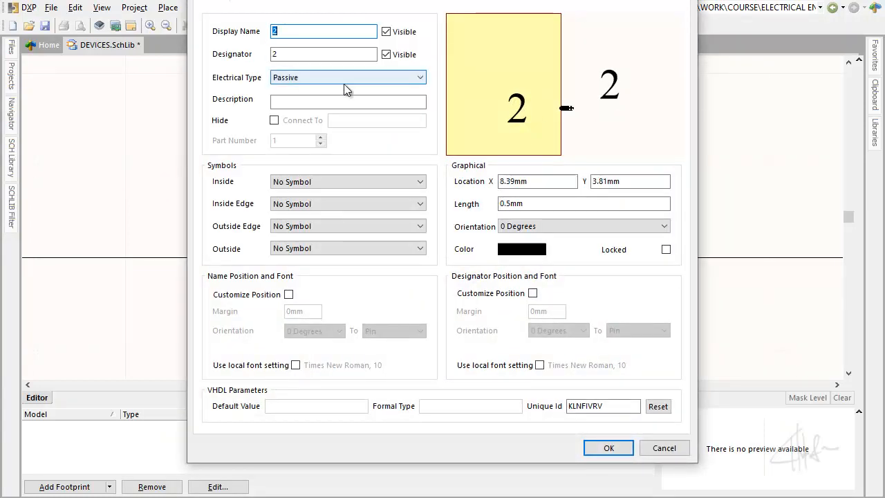
click(385, 31)
click(386, 54)
double_click(536, 200)
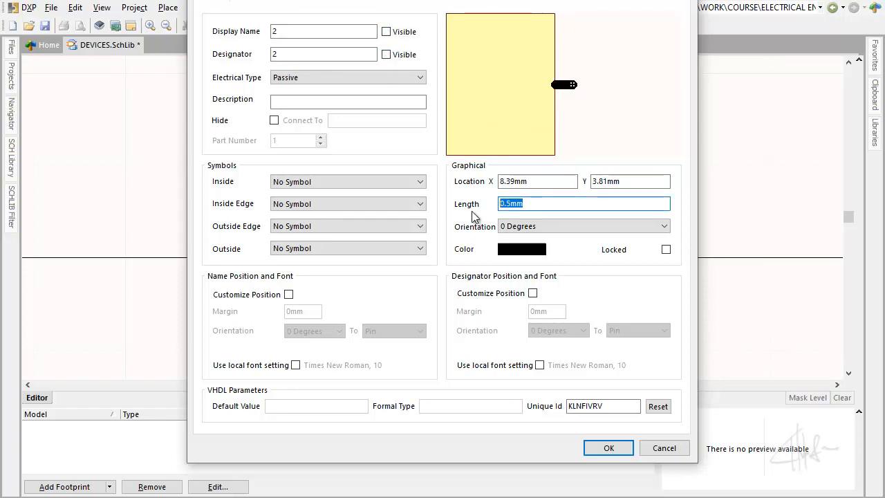
text(2.54mm)
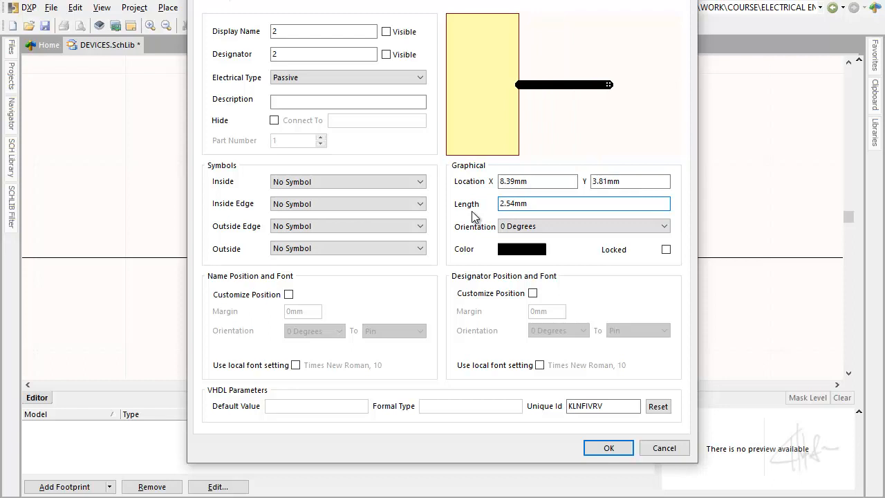
click(618, 449)
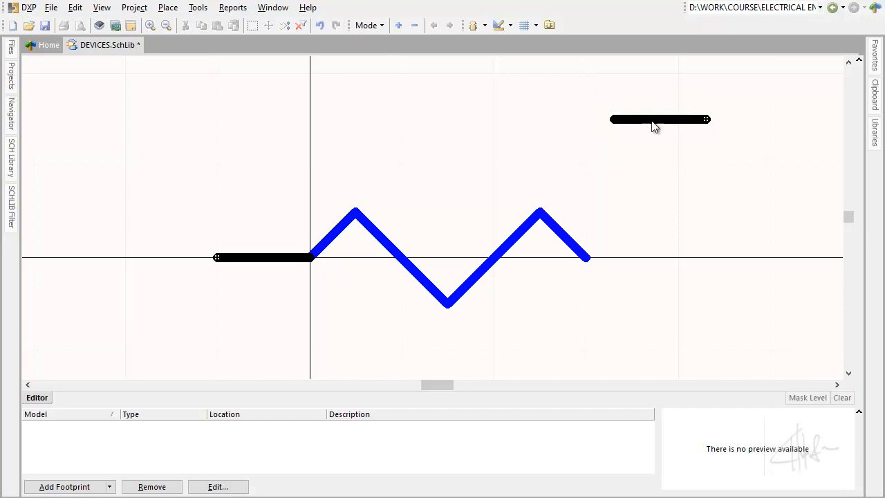
drag(639, 127, 681, 257)
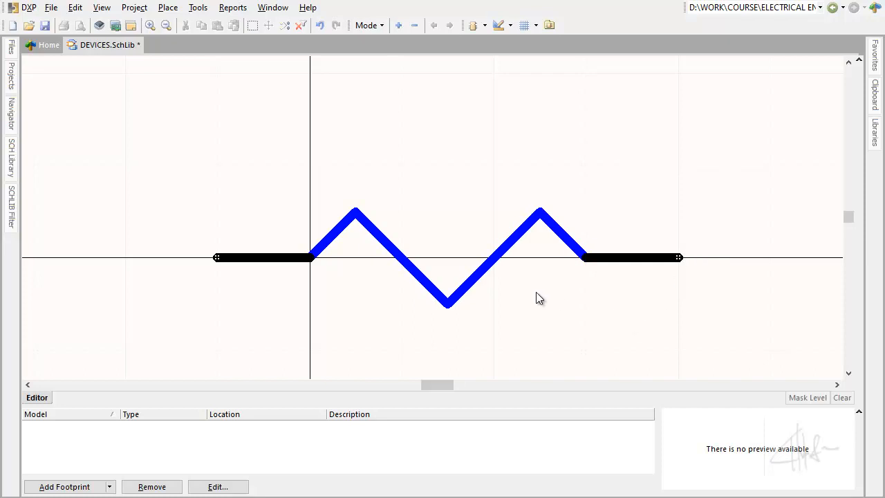
ctrl+scroll(536, 260, down, 2)
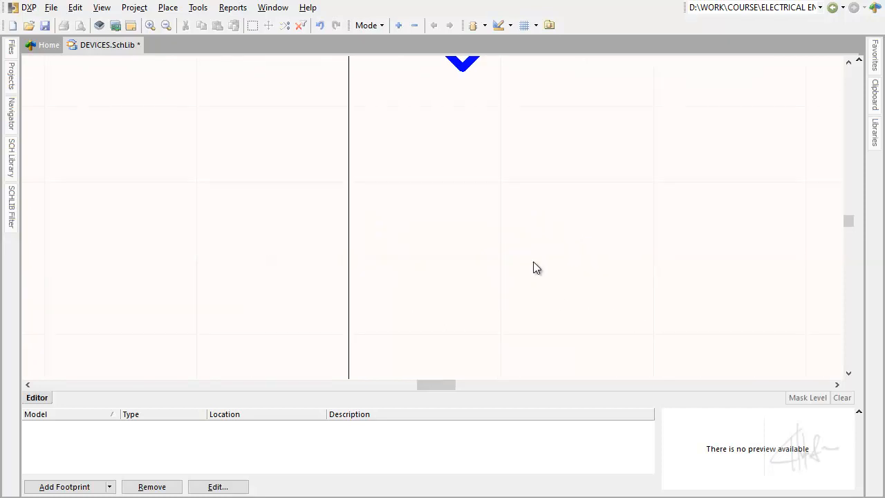
ctrl+scroll(529, 249, down, 2)
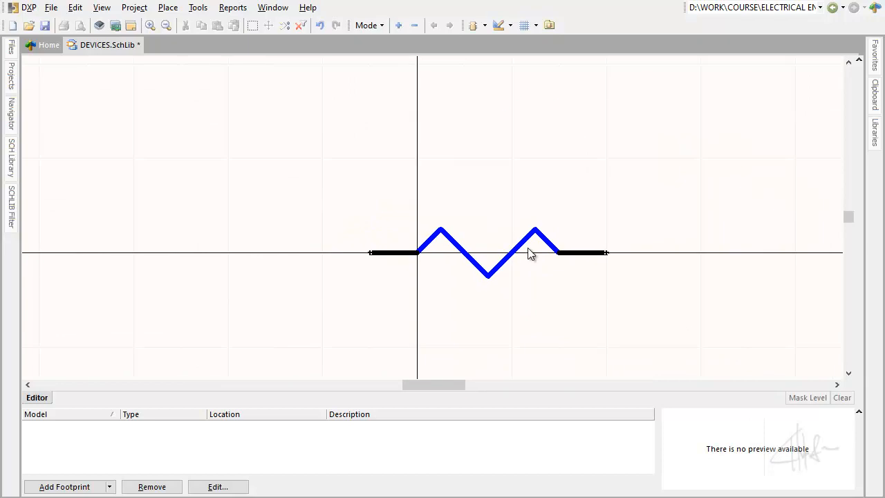
scroll(530, 250, down, 3)
ctrl+scroll(533, 194, up, 1)
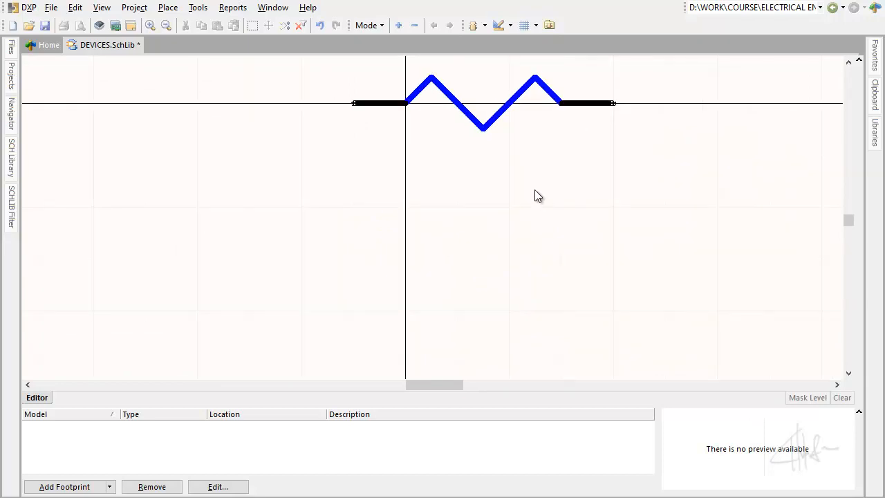
scroll(533, 194, up, 3)
ctrl+scroll(491, 309, up, 1)
ctrl+scroll(492, 318, up, 3)
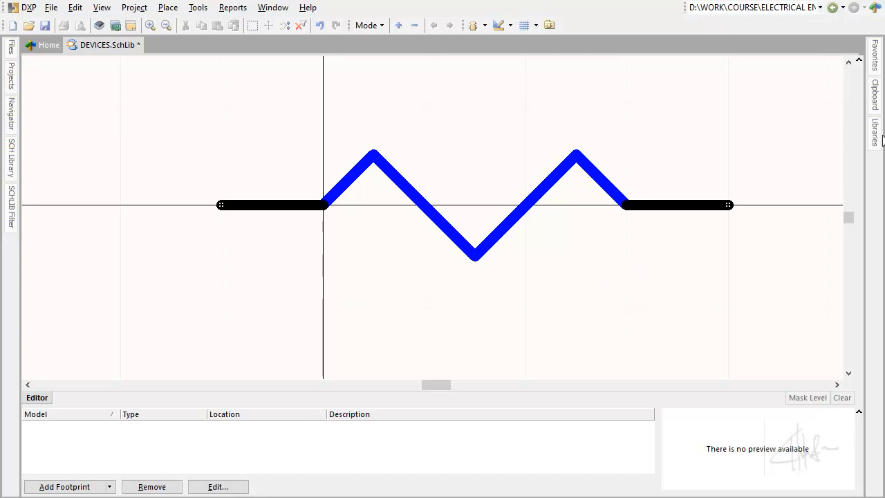
Set the R1/4W component's default designator to R? and its default comment to R1/4W
mouse_move(879, 137)
mouse_move(12, 155)
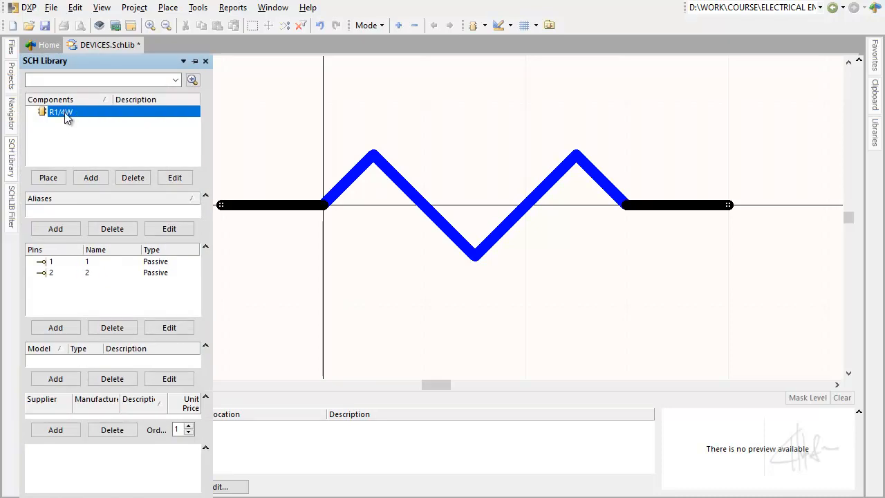
double_click(64, 113)
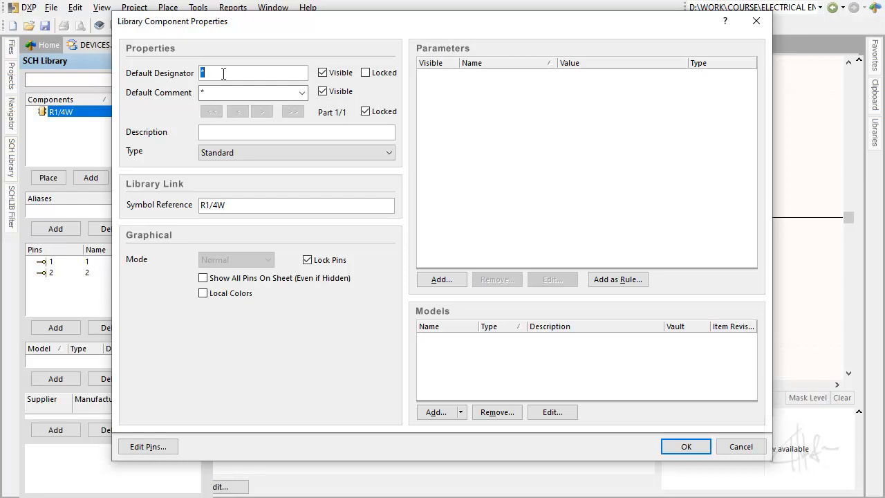
text(R?)
click(221, 90)
text(R1/4W)
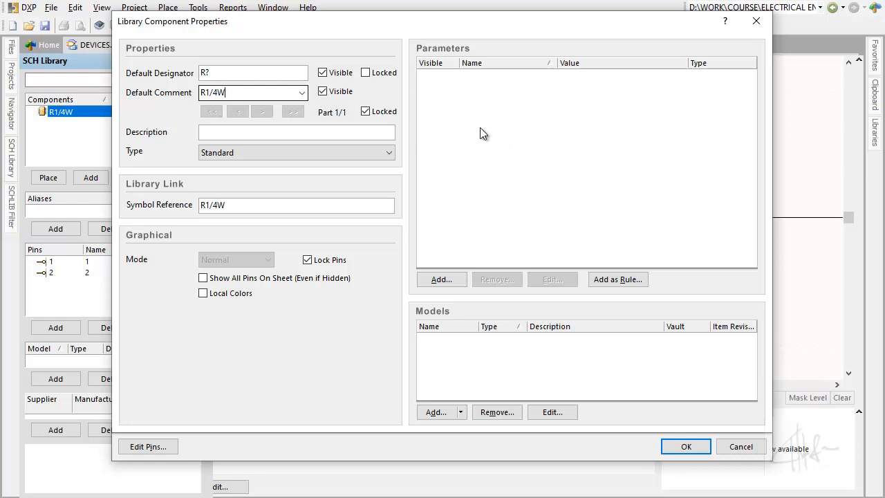
Add a Value parameter of 10K to the R1/4W component and make it visible
click(440, 279)
click(319, 155)
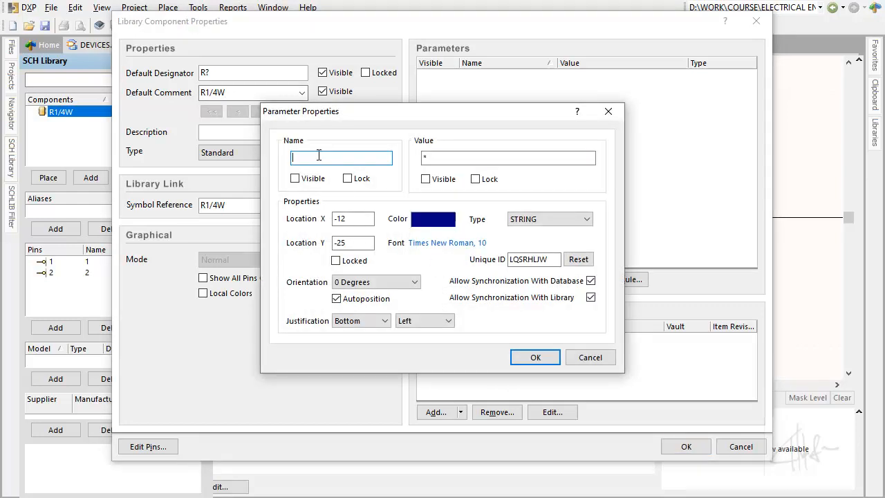
text(Value)
click(428, 158)
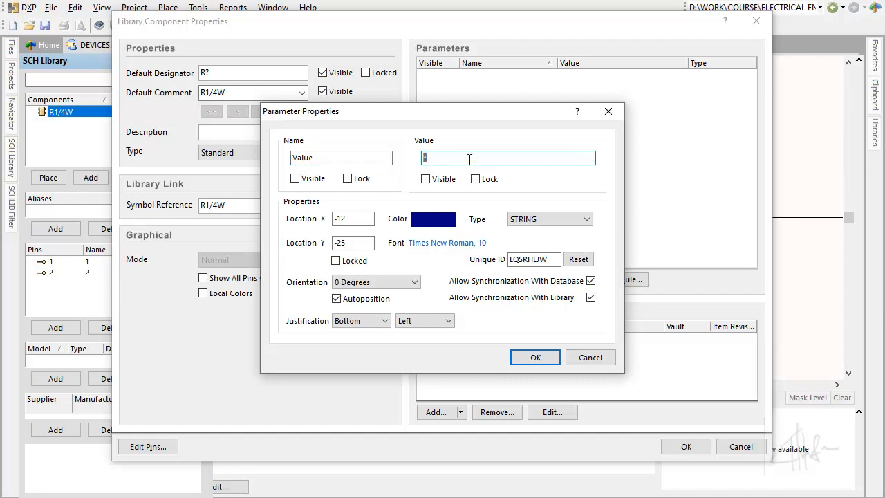
text(10K)
click(535, 358)
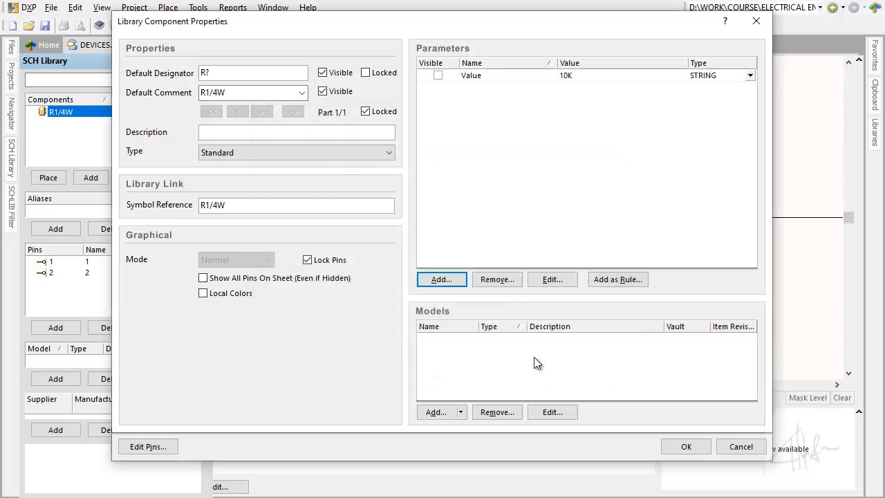
click(438, 75)
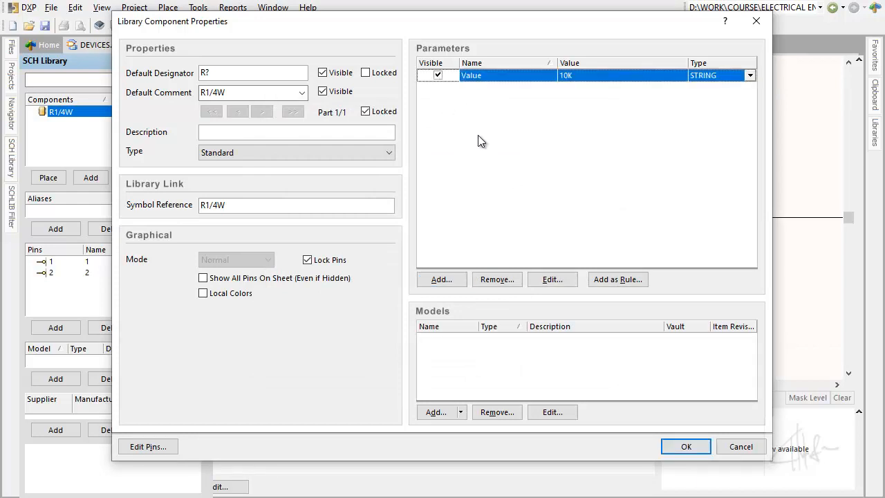
click(687, 448)
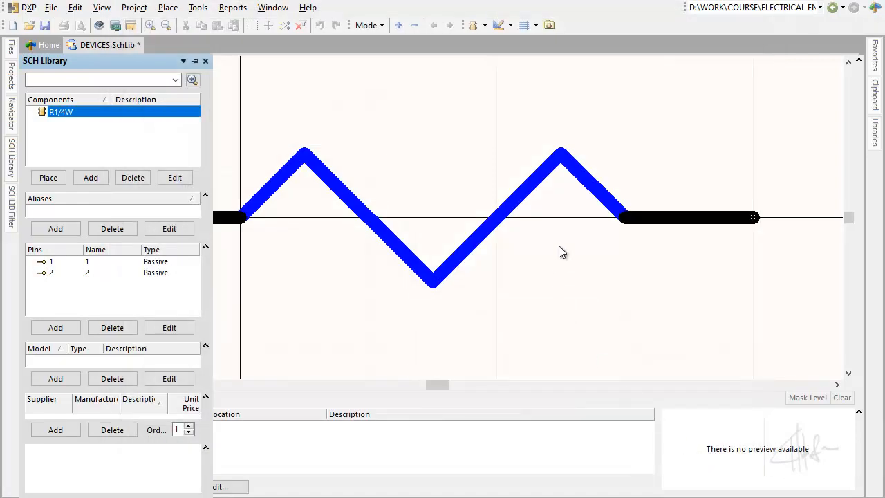
Move the 10K value text to just below the zigzag and save the DEVICES schematic library
ctrl+scroll(559, 251, down, 3)
drag(384, 352, 479, 300)
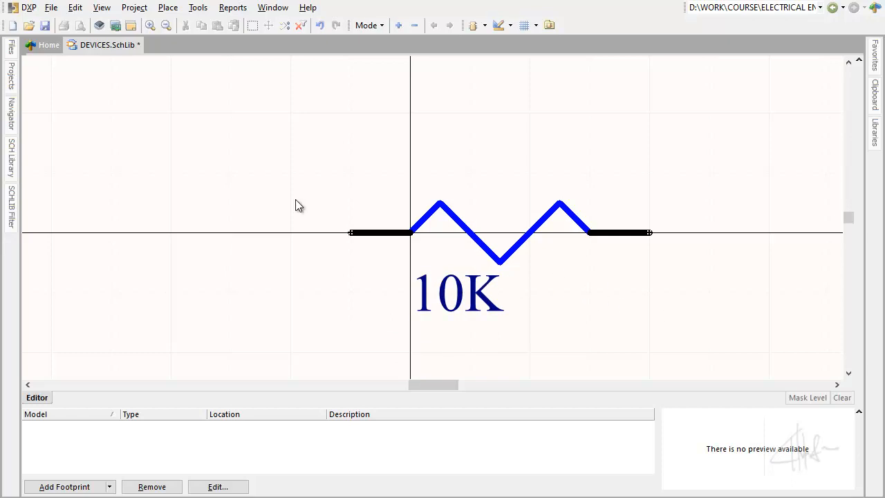
click(44, 25)
Add a new schematic document to the KOMPONEN library project
click(11, 76)
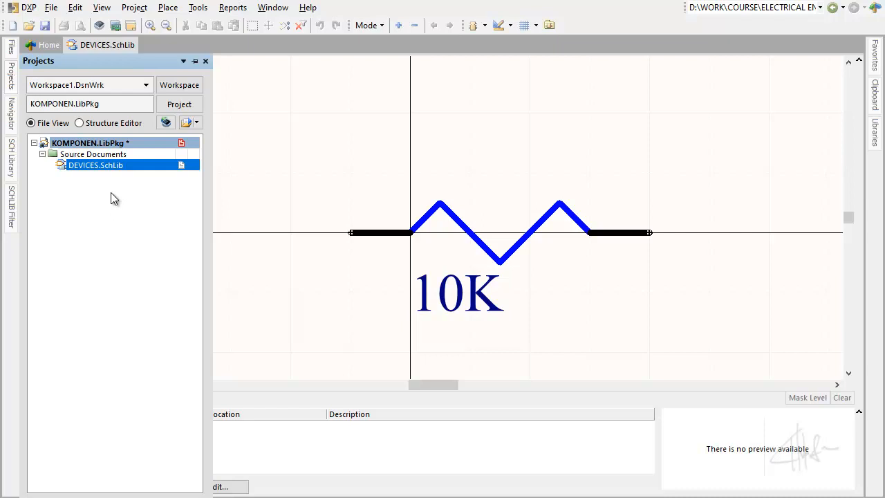
click(49, 9)
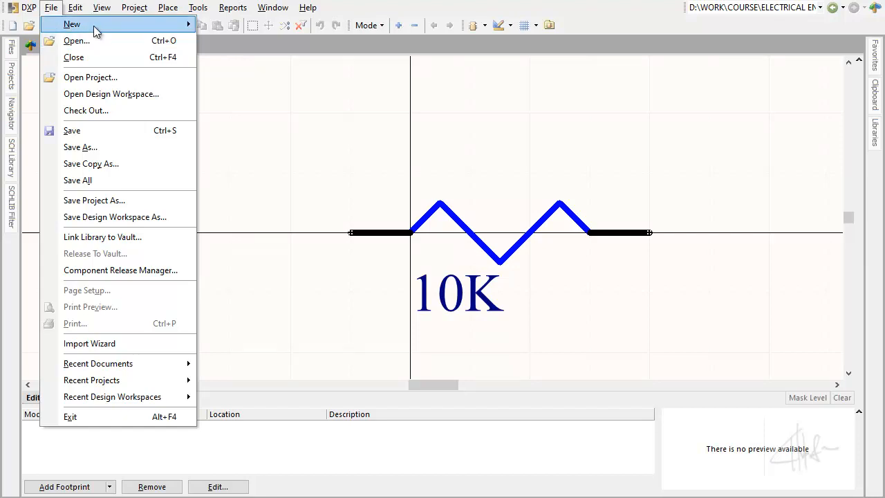
mouse_move(93, 26)
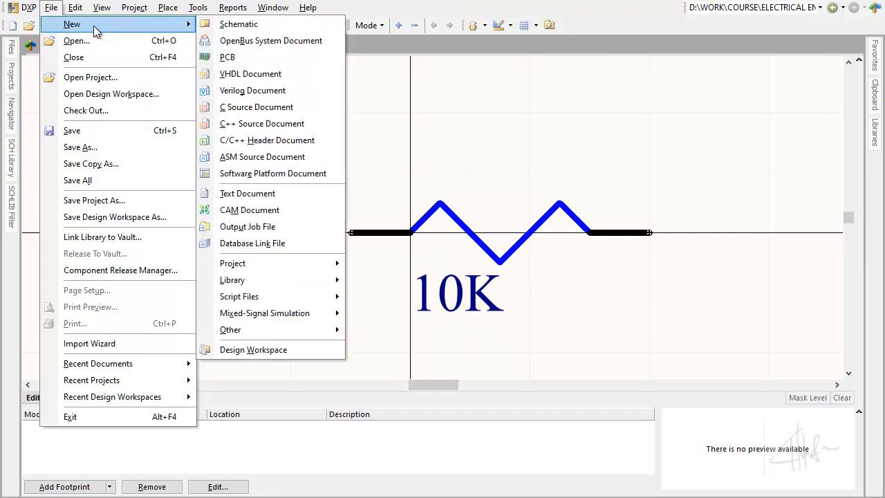
click(266, 23)
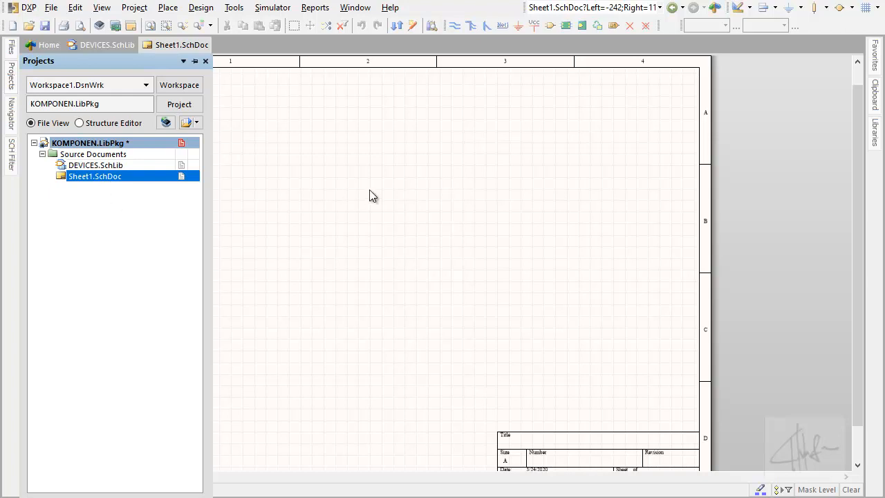
Place one R1/4W resistor from the DEVICES library on the new schematic sheet
click(10, 115)
click(103, 44)
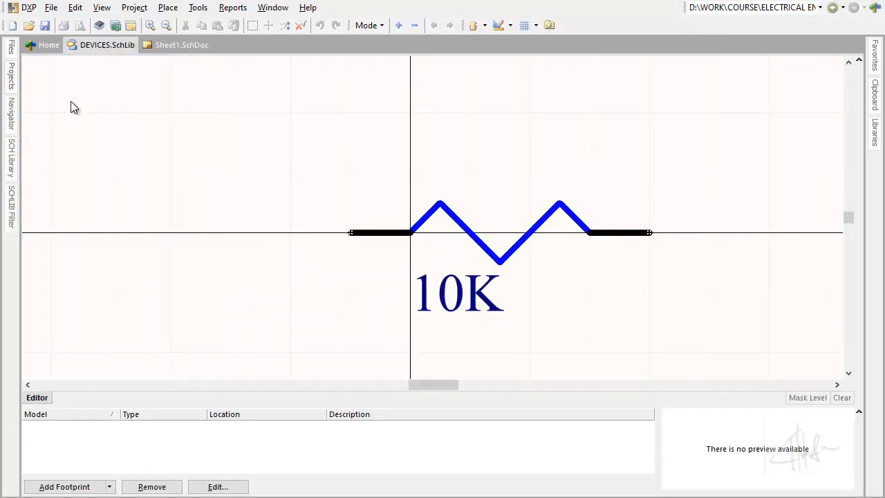
mouse_move(13, 161)
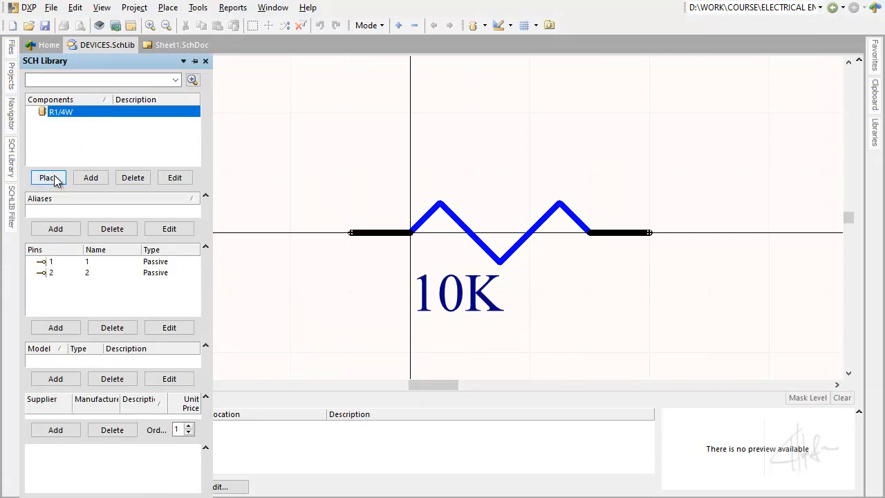
click(54, 180)
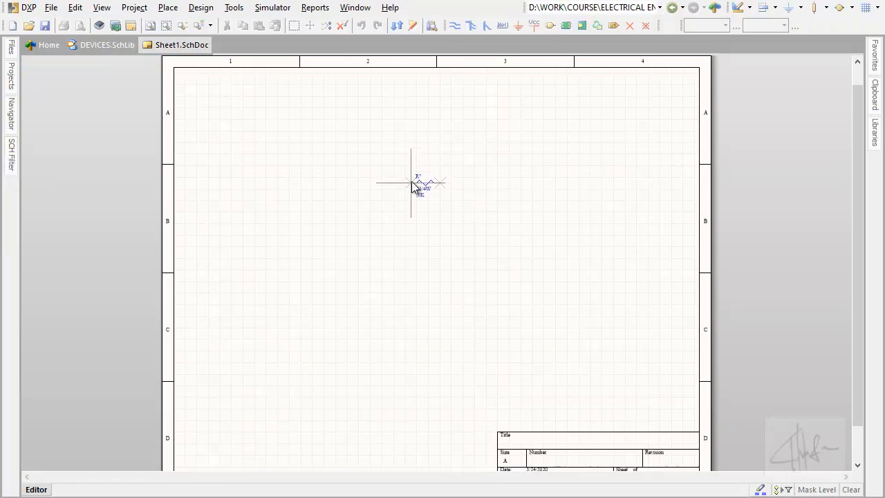
ctrl+scroll(413, 185, up, 4)
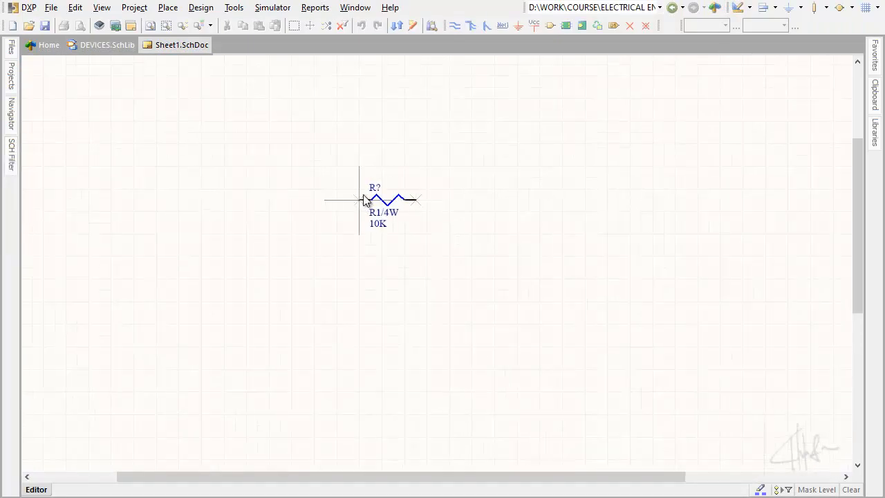
click(359, 193)
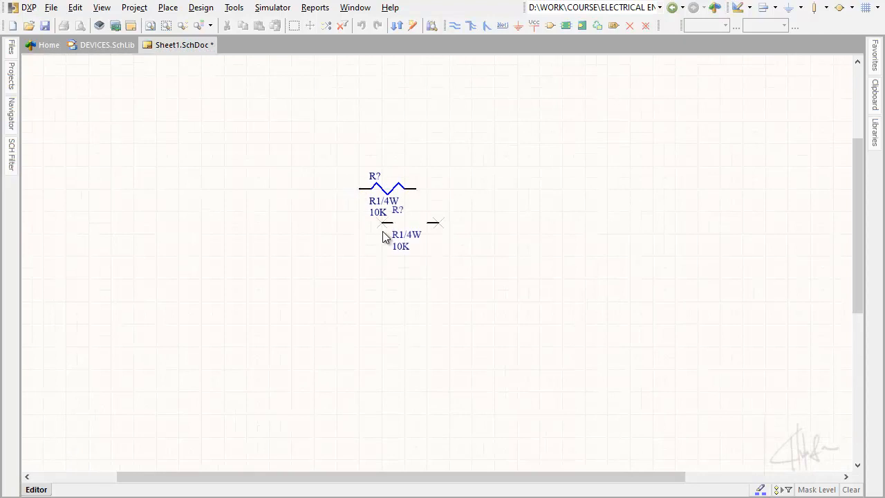
right_click(399, 247)
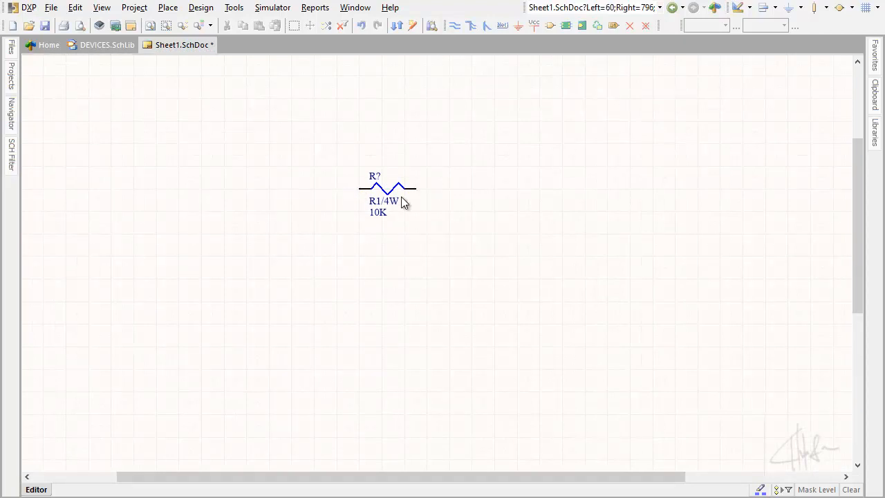
Place Res1 from Miscellaneous Devices.IntLib just above the R1/4W resistor and compare the two symbols
click(875, 150)
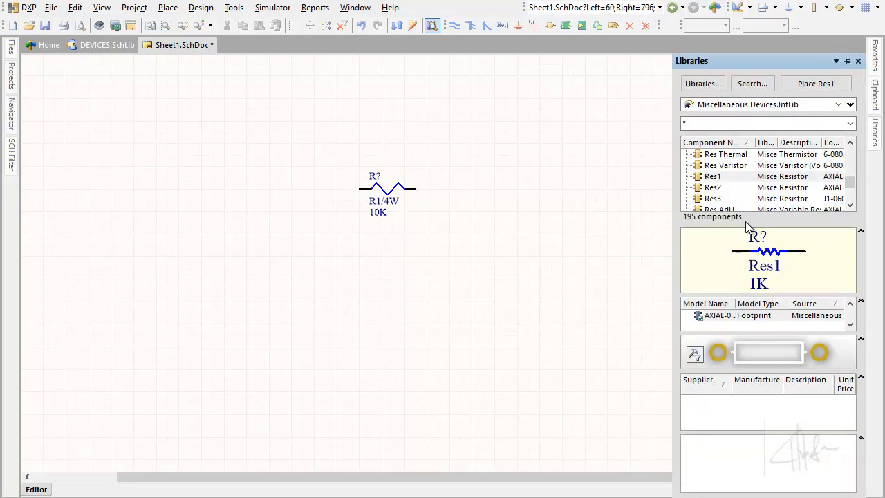
drag(713, 176, 370, 143)
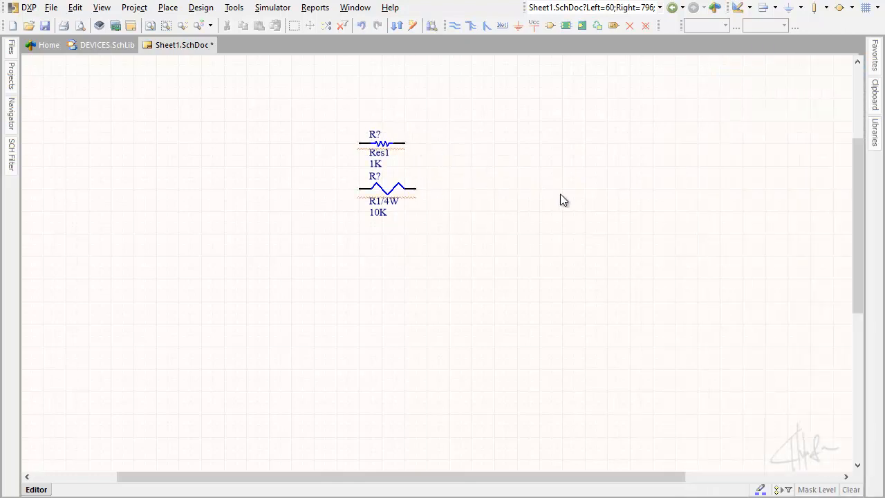
ctrl+scroll(394, 152, up, 3)
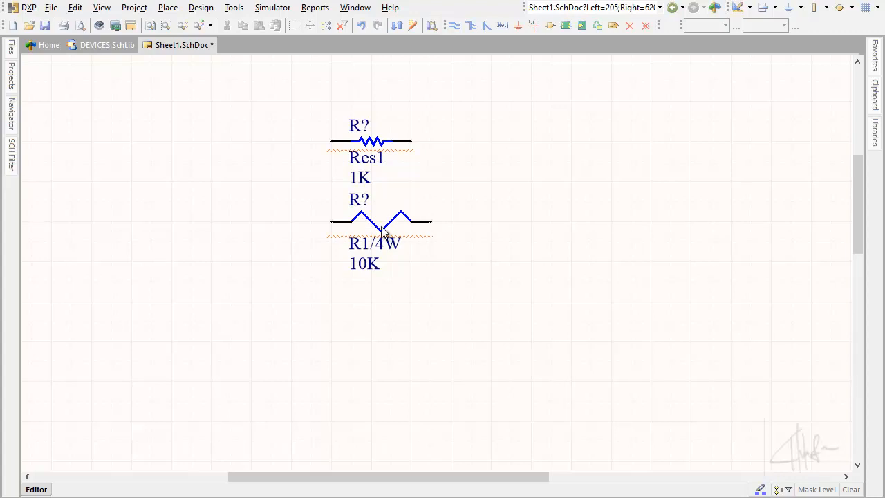
mouse_move(382, 227)
ctrl+scroll(377, 142, up, 3)
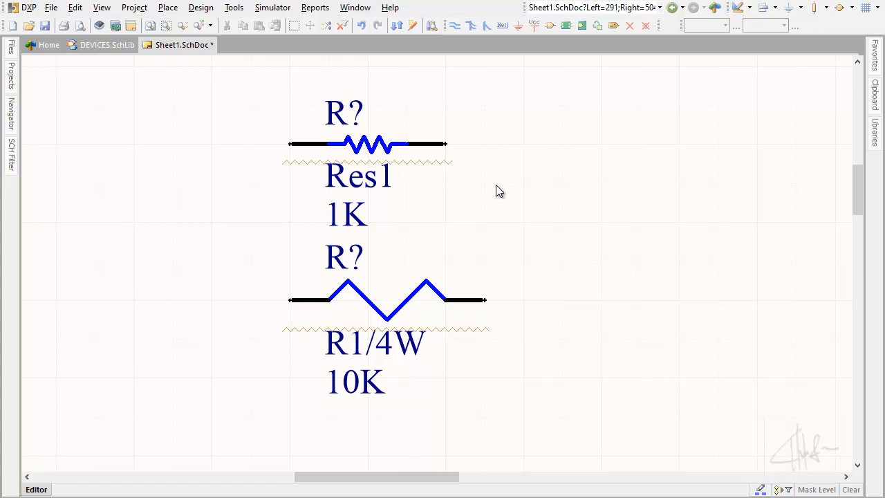
ctrl+scroll(487, 229, down, 2)
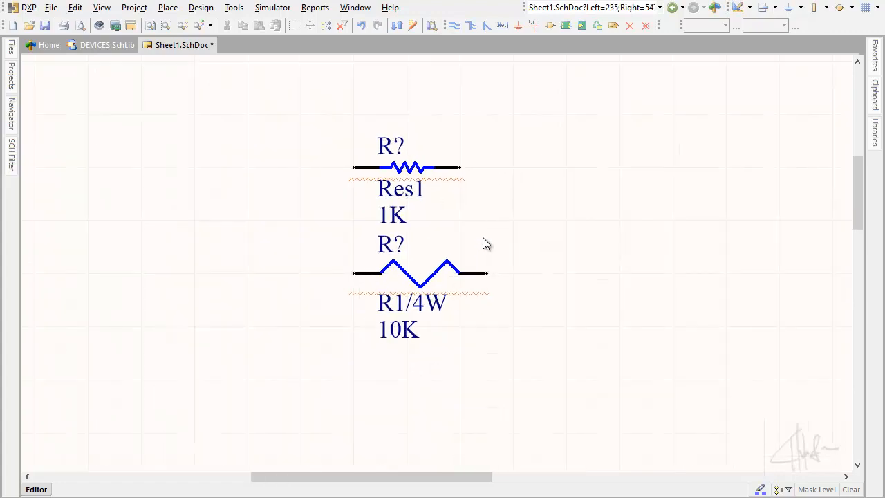
ctrl+scroll(481, 233, down, 2)
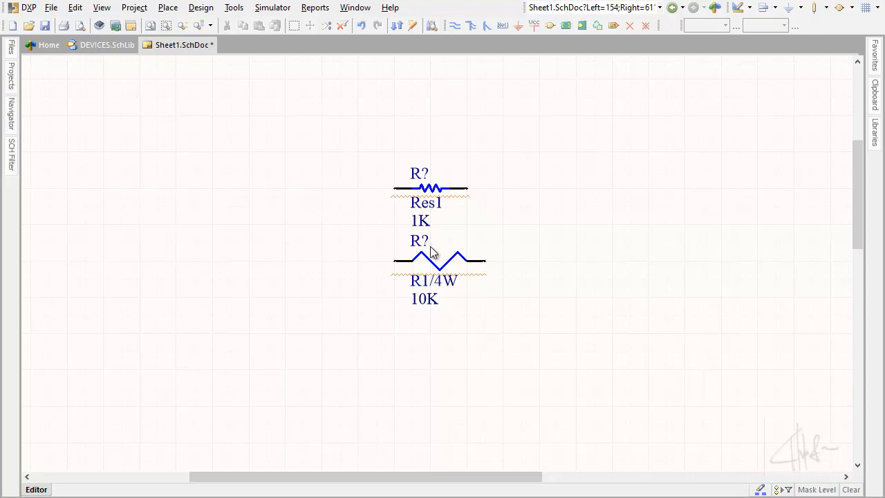
Return to the DEVICES.SchLib document with the R1/4W symbol
click(875, 135)
click(100, 45)
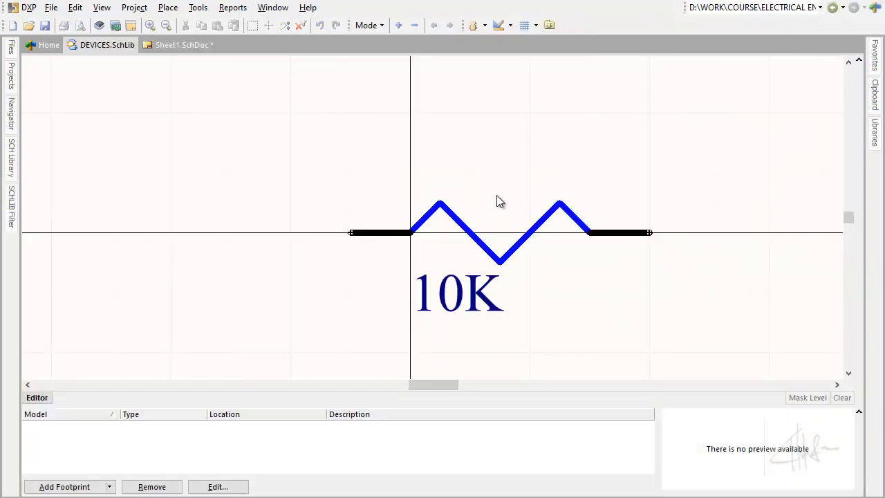